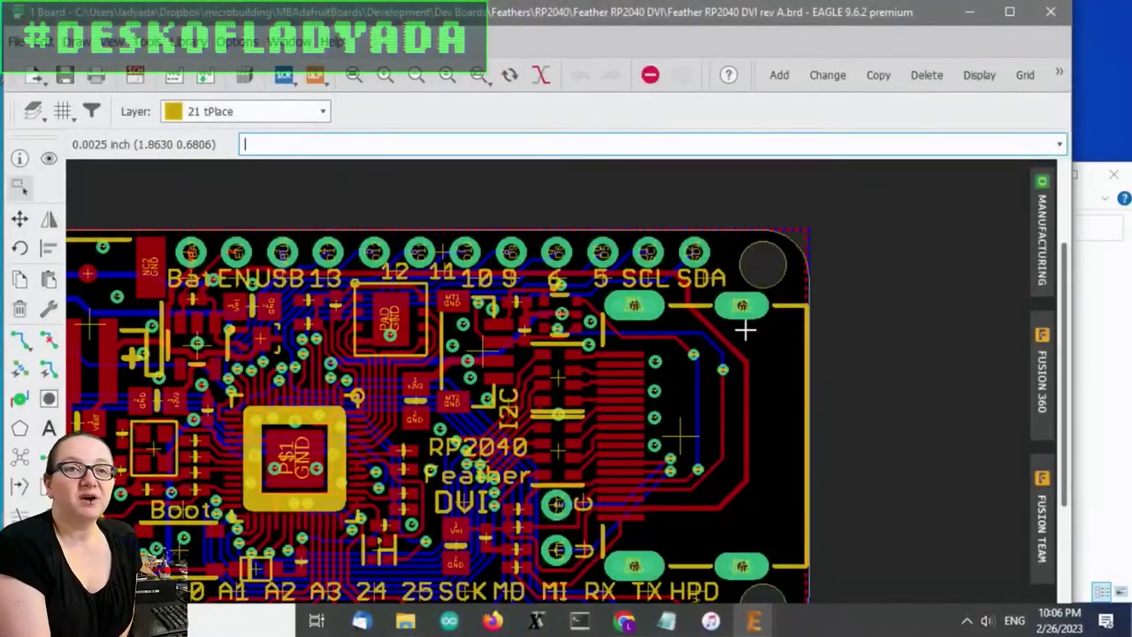
Zoom the board view in on the P$2 GND mounting pad beside SCL and SDA.
{"action": "scroll", "coordinate": [659, 307], "scroll_direction": "up", "scroll_amount": 3}
{"action": "scroll", "coordinate": [663, 308], "scroll_direction": "up", "scroll_amount": 1}
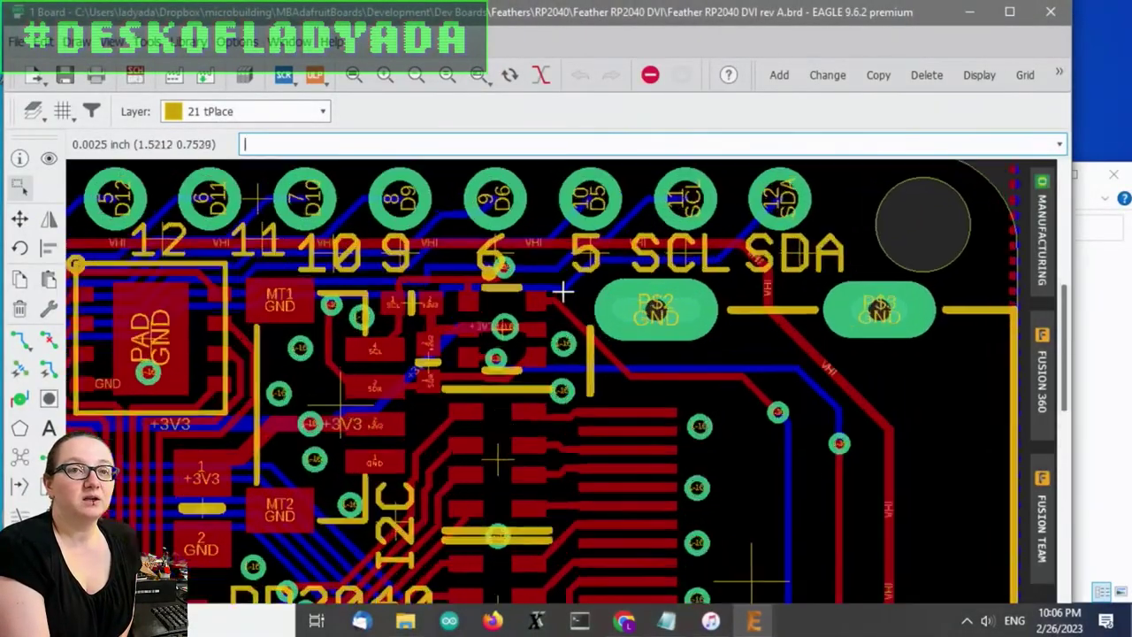
{"action": "scroll", "coordinate": [667, 308], "scroll_direction": "up", "scroll_amount": 1}
{"action": "scroll", "coordinate": [672, 308], "scroll_direction": "up", "scroll_amount": 2}
{"action": "scroll", "coordinate": [674, 307], "scroll_direction": "up", "scroll_amount": 1}
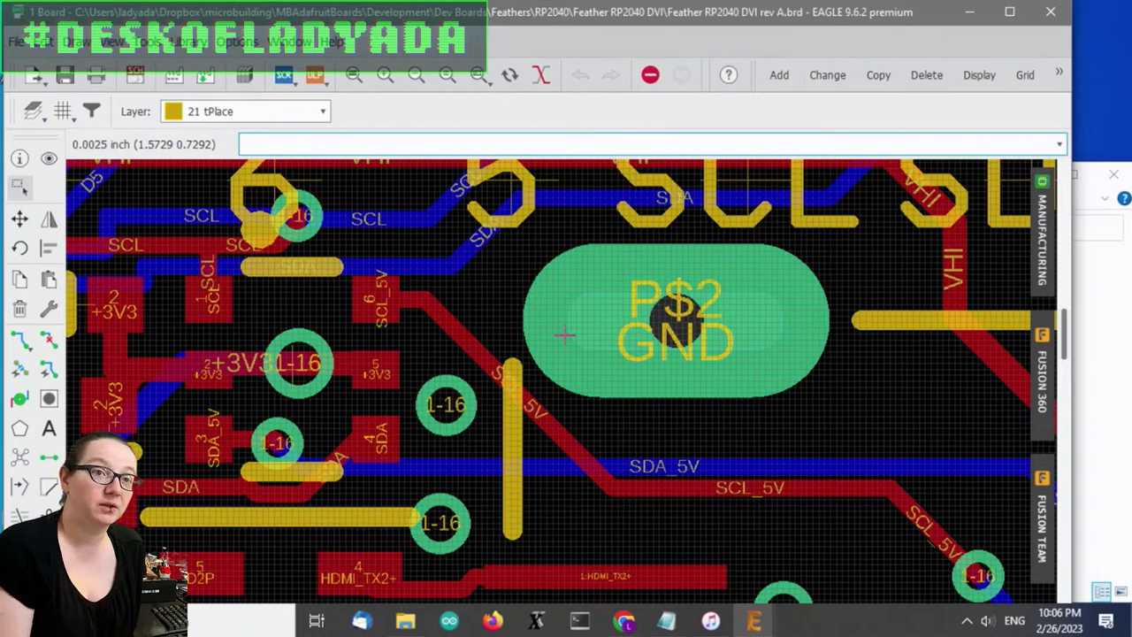
Show the tCream paste layer and hide the Top and Bottom copper layers.
{"action": "key", "text": "F9"}
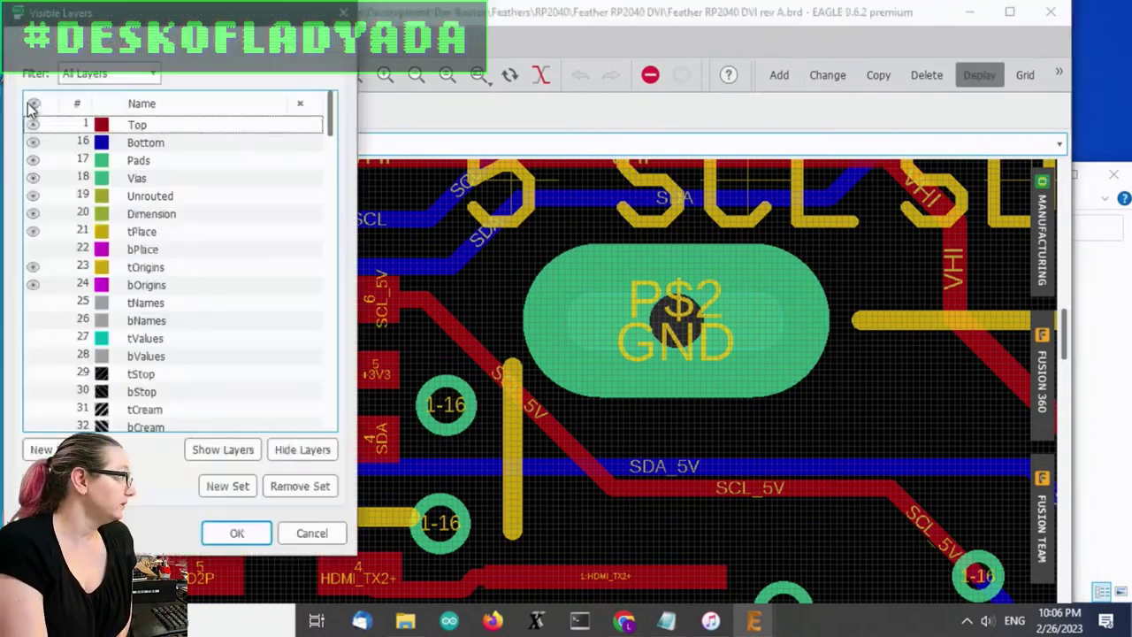
{"action": "scroll", "coordinate": [62, 306], "scroll_direction": "down", "scroll_amount": 2}
{"action": "left_click", "coordinate": [60, 304]}
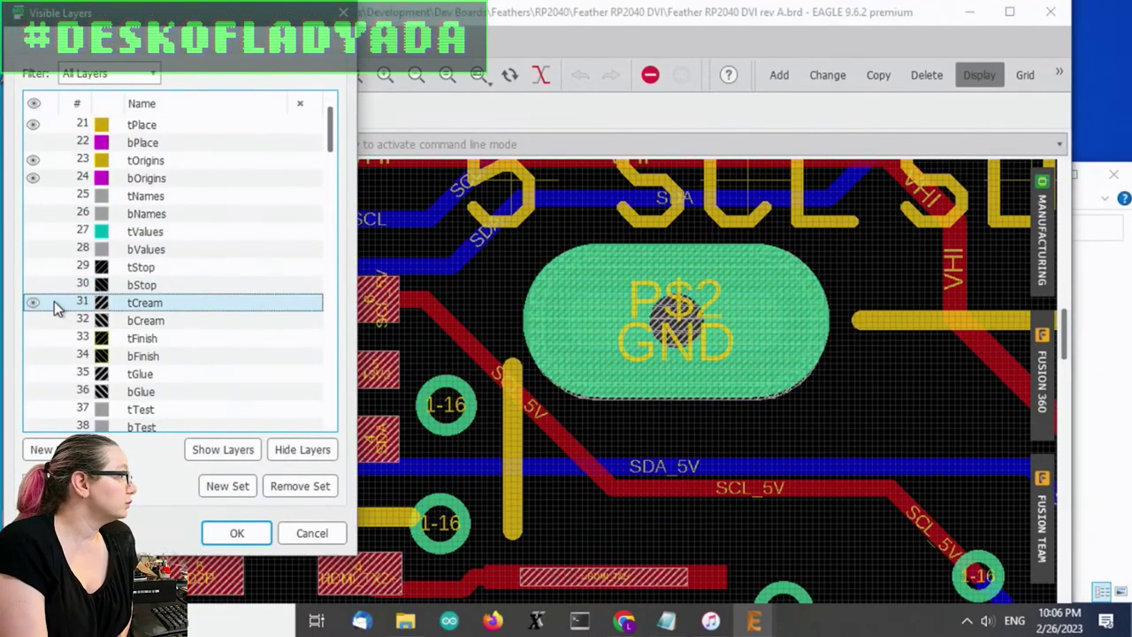
{"action": "left_click", "coordinate": [235, 536]}
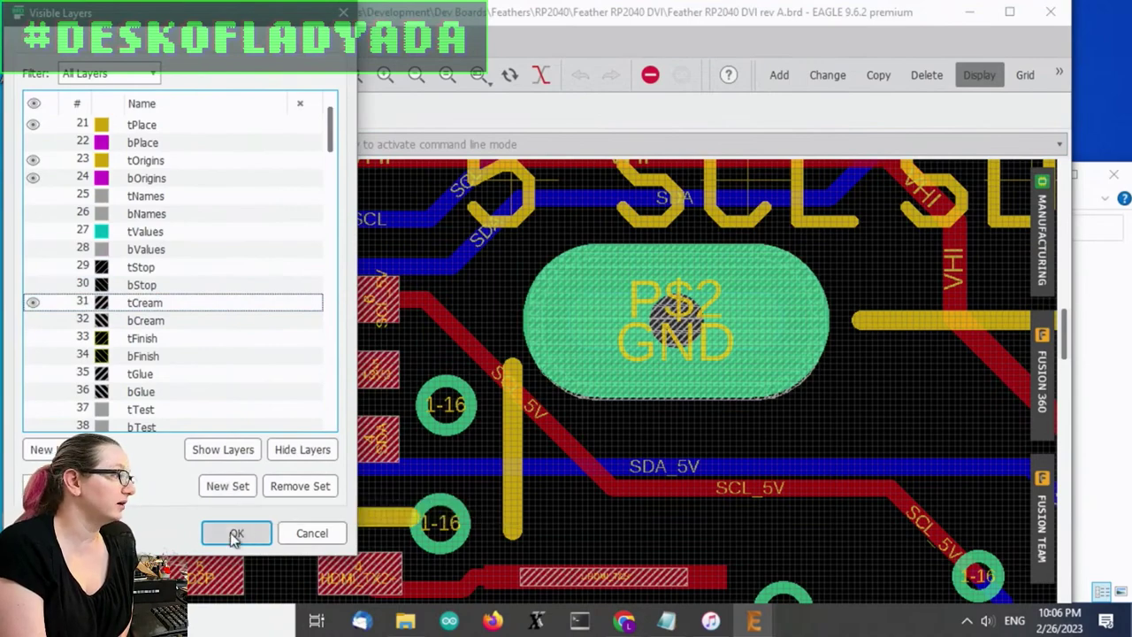
{"action": "scroll", "coordinate": [33, 177], "scroll_direction": "up", "scroll_amount": 2}
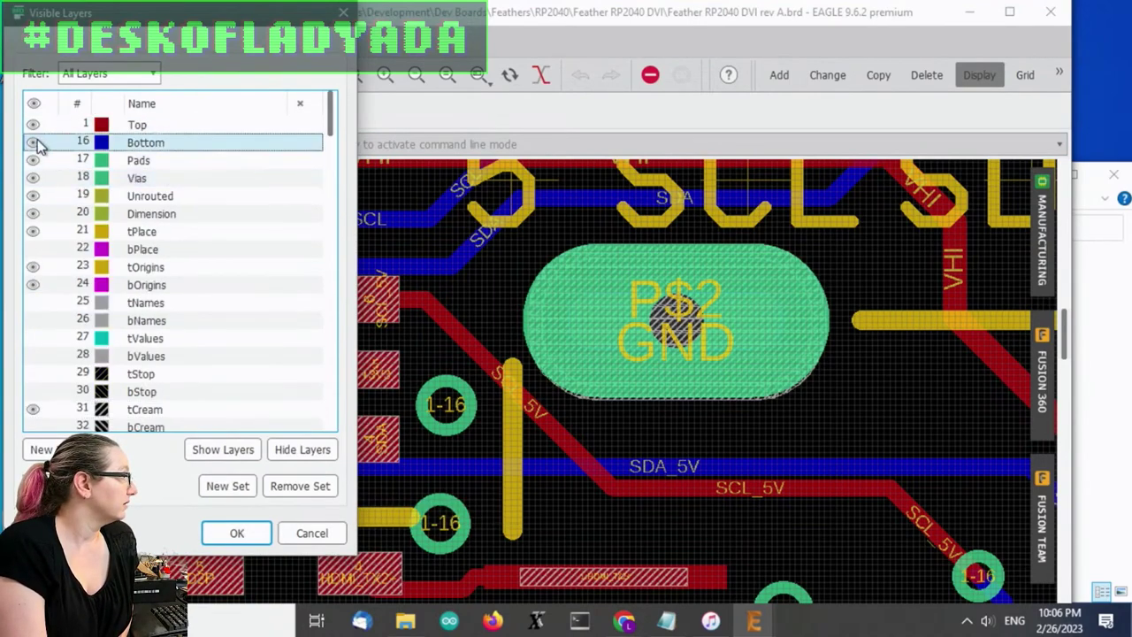
{"action": "left_click", "coordinate": [32, 142]}
{"action": "left_click", "coordinate": [33, 124]}
{"action": "left_click", "coordinate": [237, 534]}
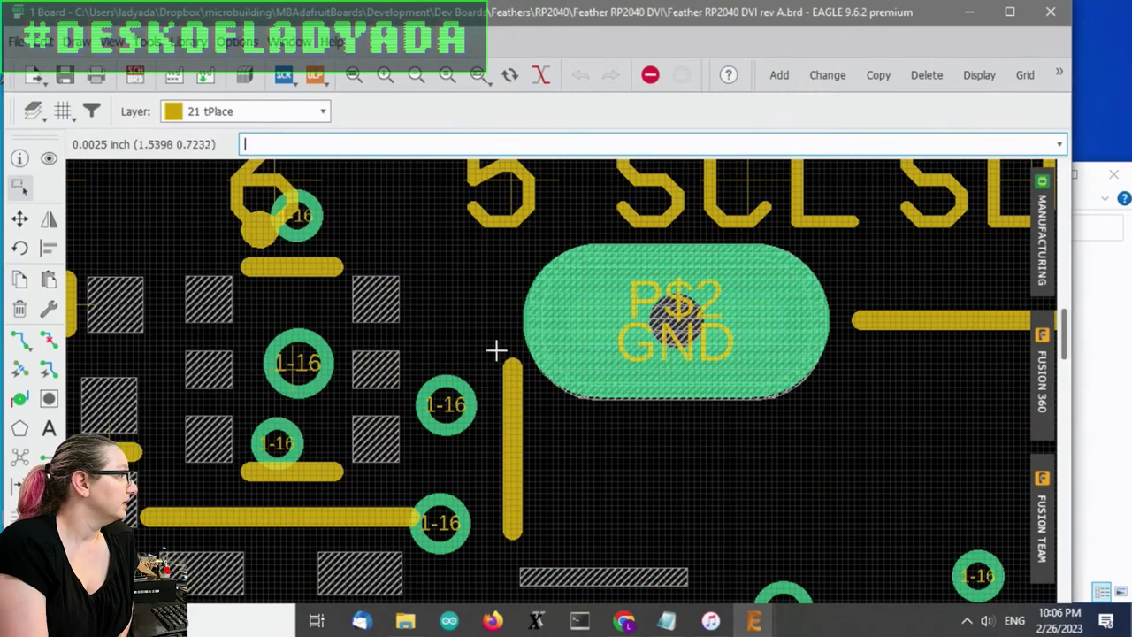
Zoom around the pad, then back out to the whole Feather RP2040 DVI board.
{"action": "scroll", "coordinate": [601, 320], "scroll_direction": "up", "scroll_amount": 1}
{"action": "scroll", "coordinate": [567, 310], "scroll_direction": "up", "scroll_amount": 1}
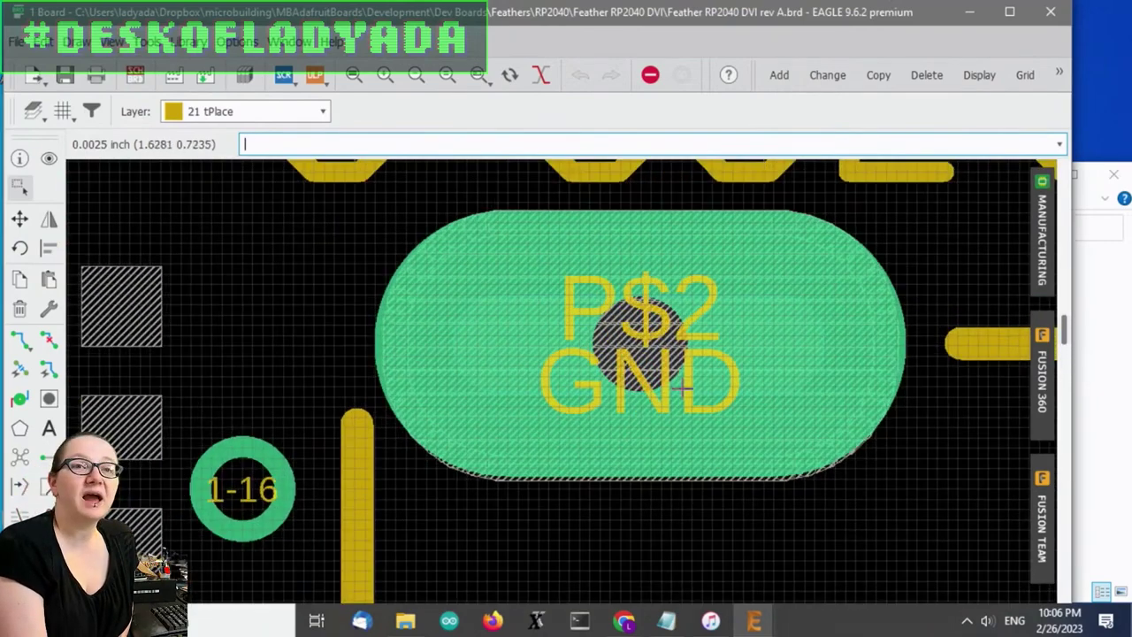
{"action": "scroll", "coordinate": [708, 394], "scroll_direction": "down", "scroll_amount": 2}
{"action": "scroll", "coordinate": [741, 400], "scroll_direction": "down", "scroll_amount": 1}
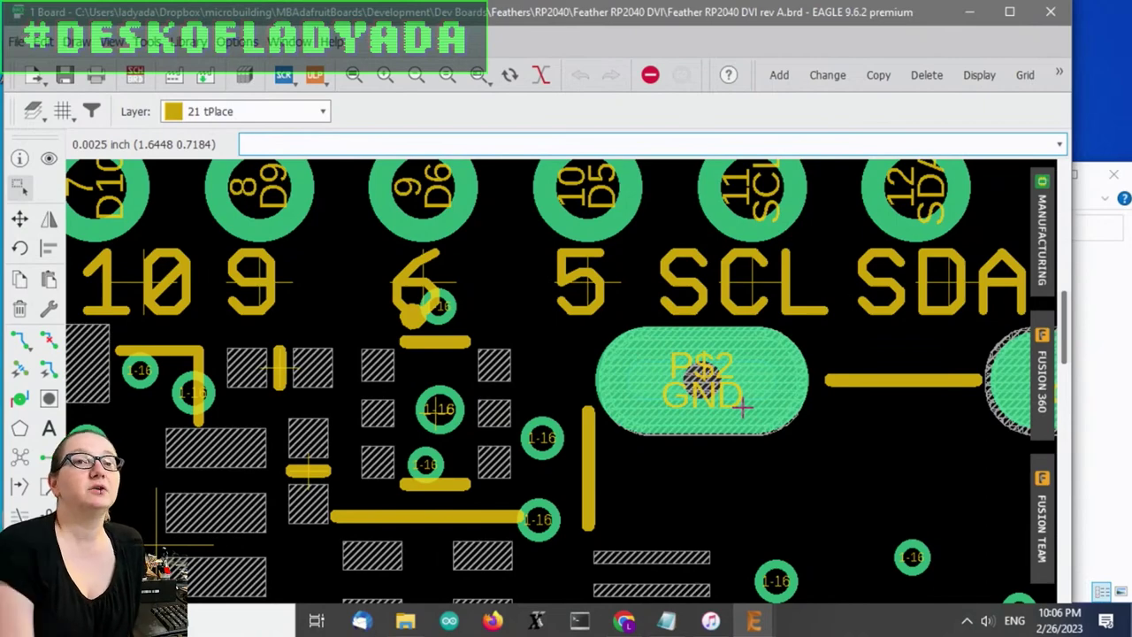
{"action": "scroll", "coordinate": [742, 406], "scroll_direction": "down", "scroll_amount": 2}
{"action": "scroll", "coordinate": [742, 408], "scroll_direction": "up", "scroll_amount": 1}
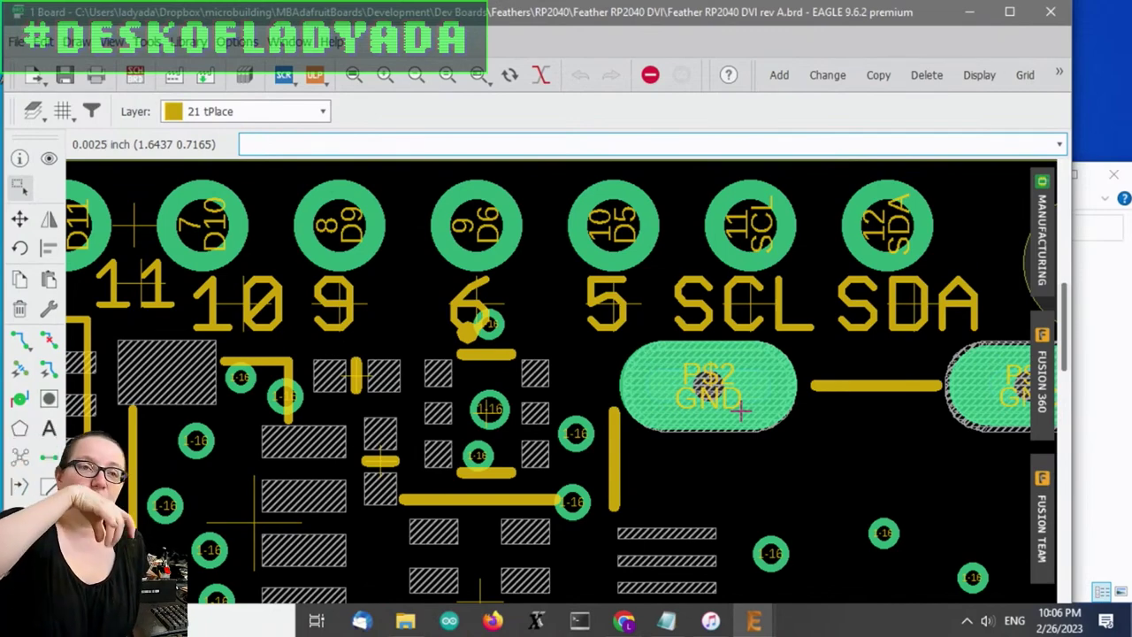
{"action": "scroll", "coordinate": [797, 406], "scroll_direction": "down", "scroll_amount": 1}
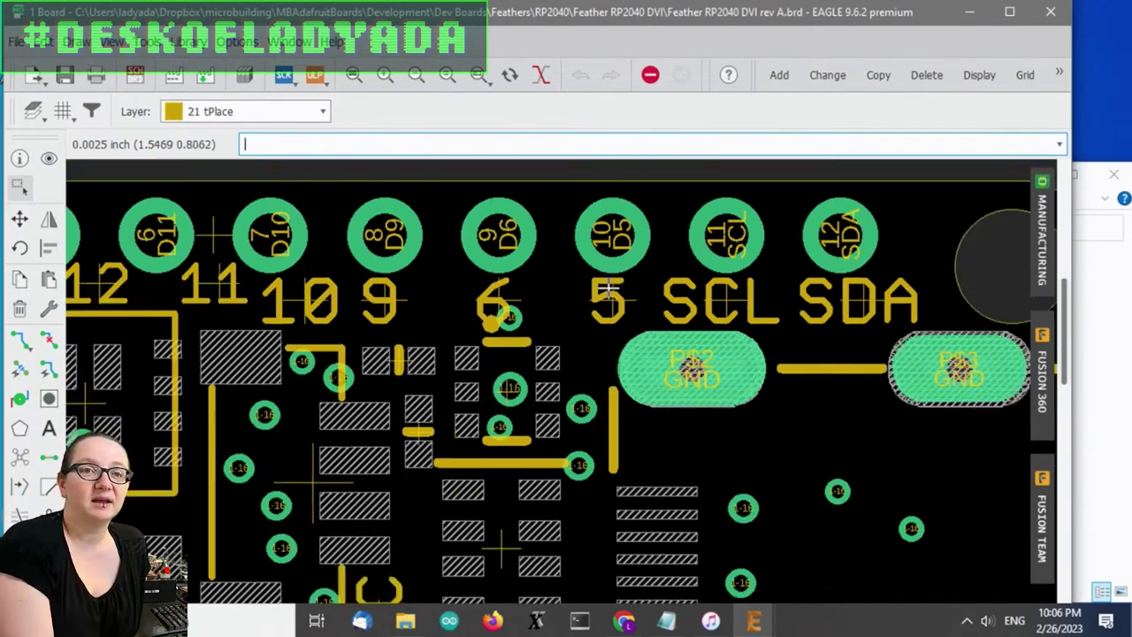
{"action": "scroll", "coordinate": [797, 405], "scroll_direction": "down", "scroll_amount": 1}
{"action": "scroll", "coordinate": [797, 405], "scroll_direction": "down", "scroll_amount": 2}
Zoom out until most of the Feather board and its top-edge pin labels are visible.
{"action": "scroll", "coordinate": [797, 405], "scroll_direction": "down", "scroll_amount": 1}
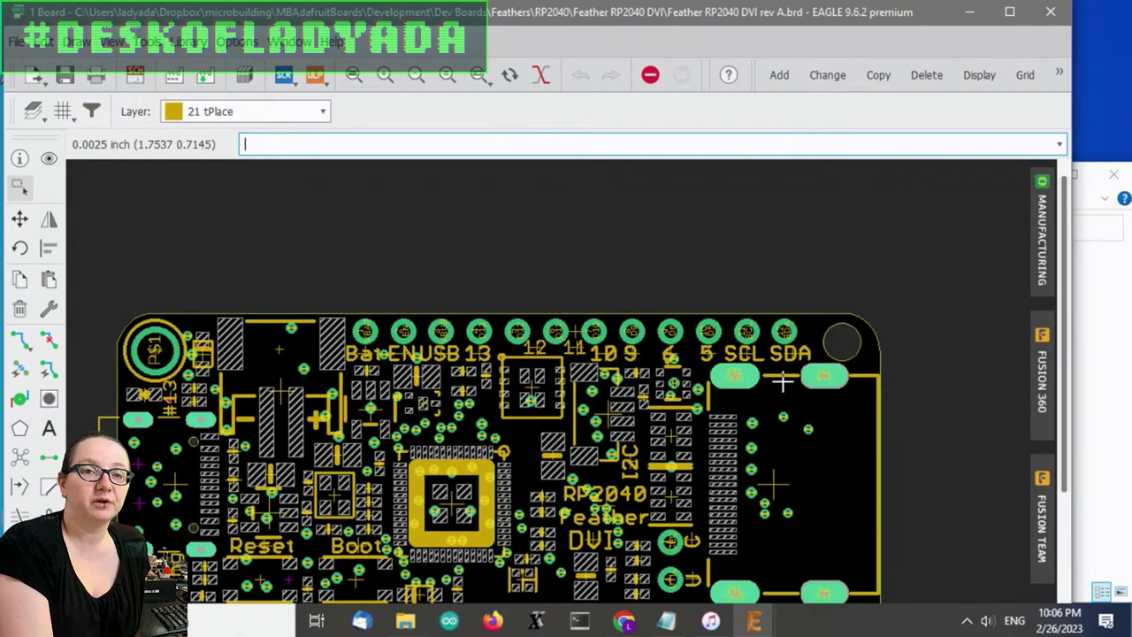
{"action": "scroll", "coordinate": [890, 536], "scroll_direction": "down", "scroll_amount": 1}
{"action": "scroll", "coordinate": [925, 538], "scroll_direction": "up", "scroll_amount": 1}
{"action": "scroll", "coordinate": [926, 546], "scroll_direction": "up", "scroll_amount": 1}
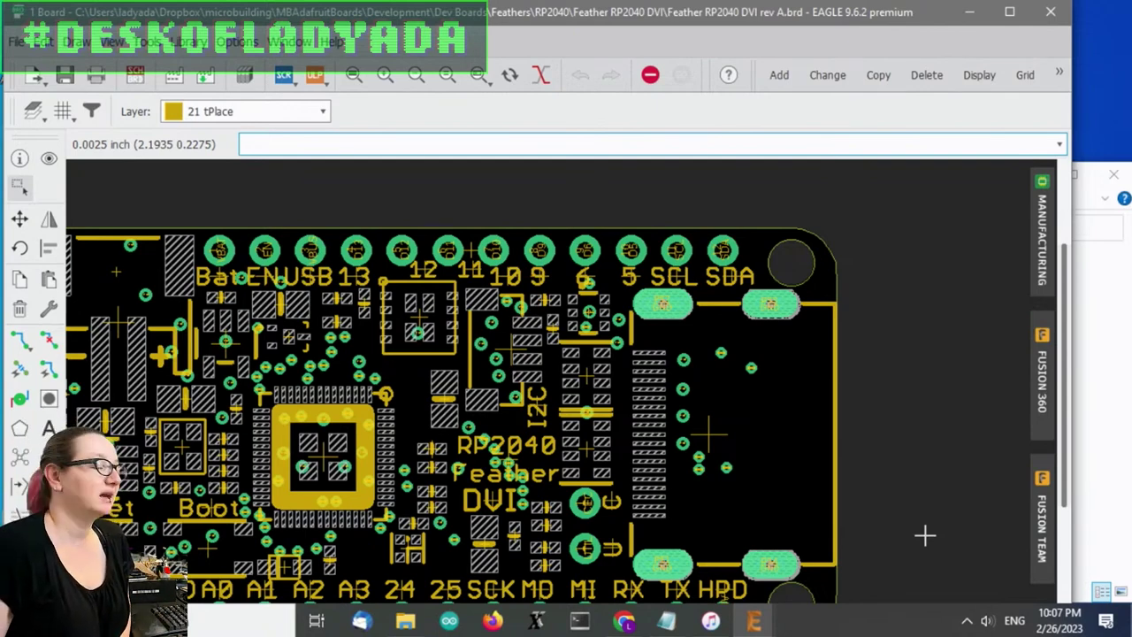
Switch to the Chrome window and go to the DigiKey website via 'digi'.
{"action": "left_click", "coordinate": [625, 621]}
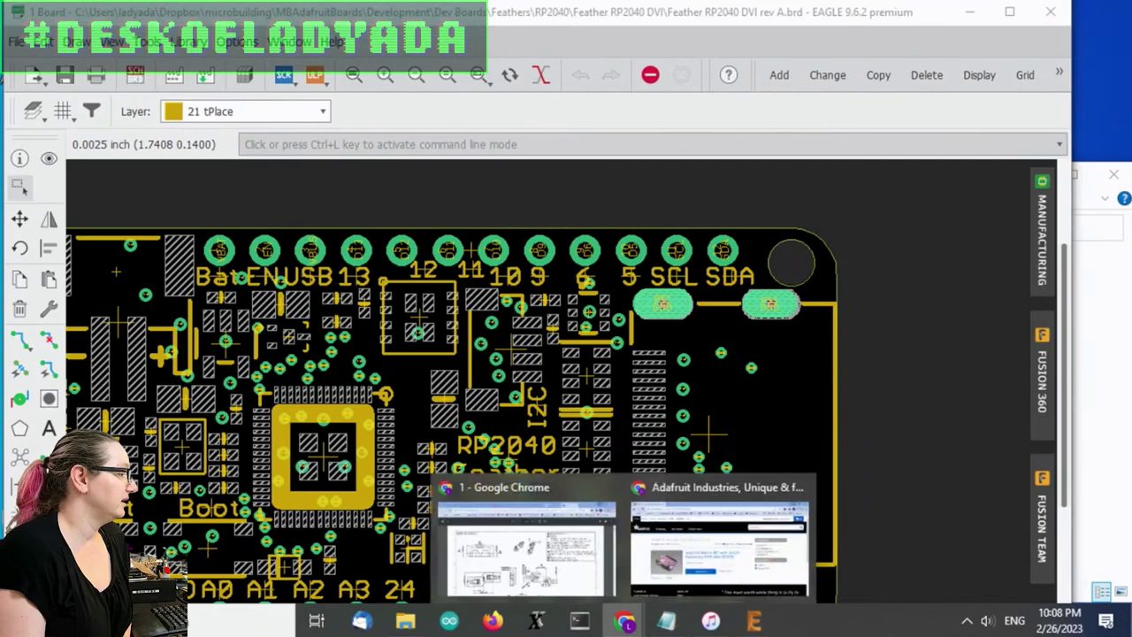
{"action": "left_click", "coordinate": [721, 549]}
{"action": "left_click", "coordinate": [478, 44]}
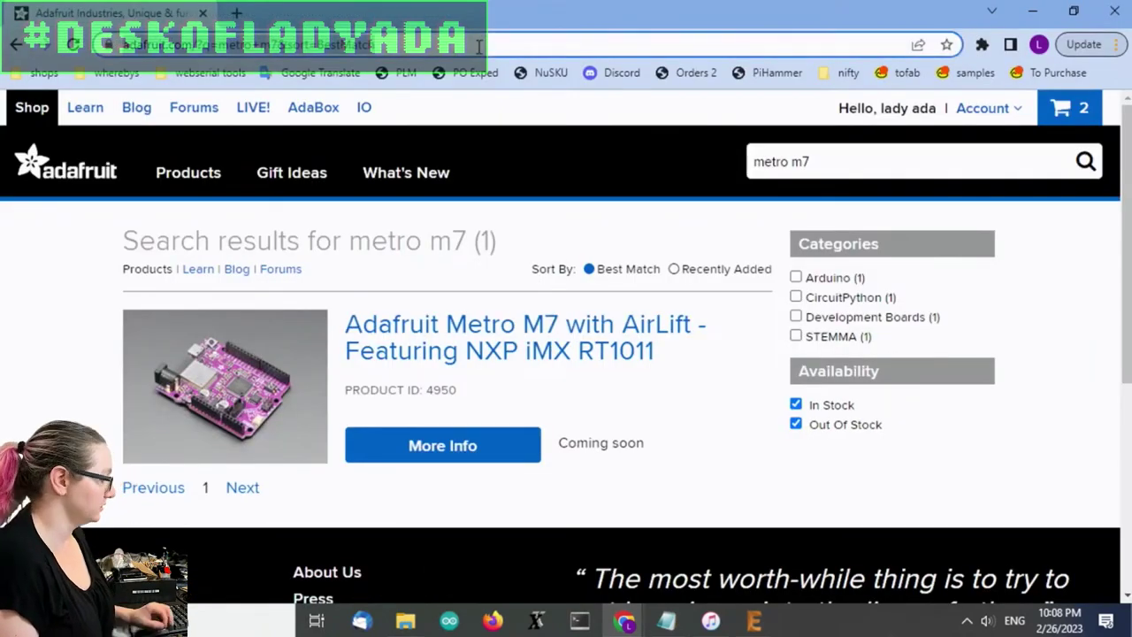
{"action": "type", "text": "digi"}
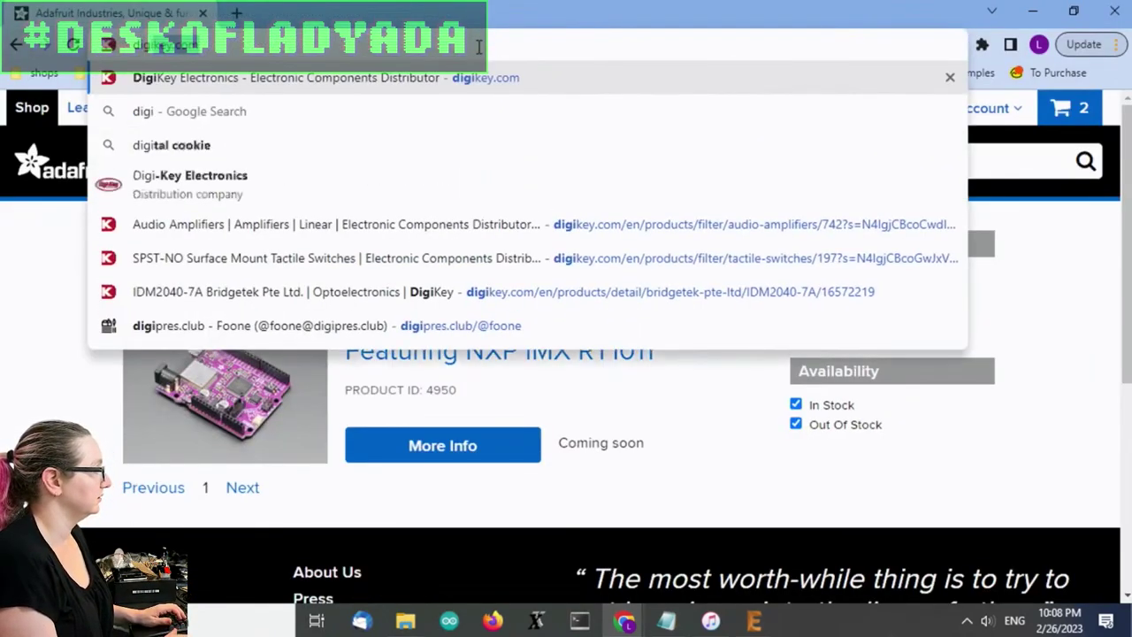
{"action": "key", "text": "Return"}
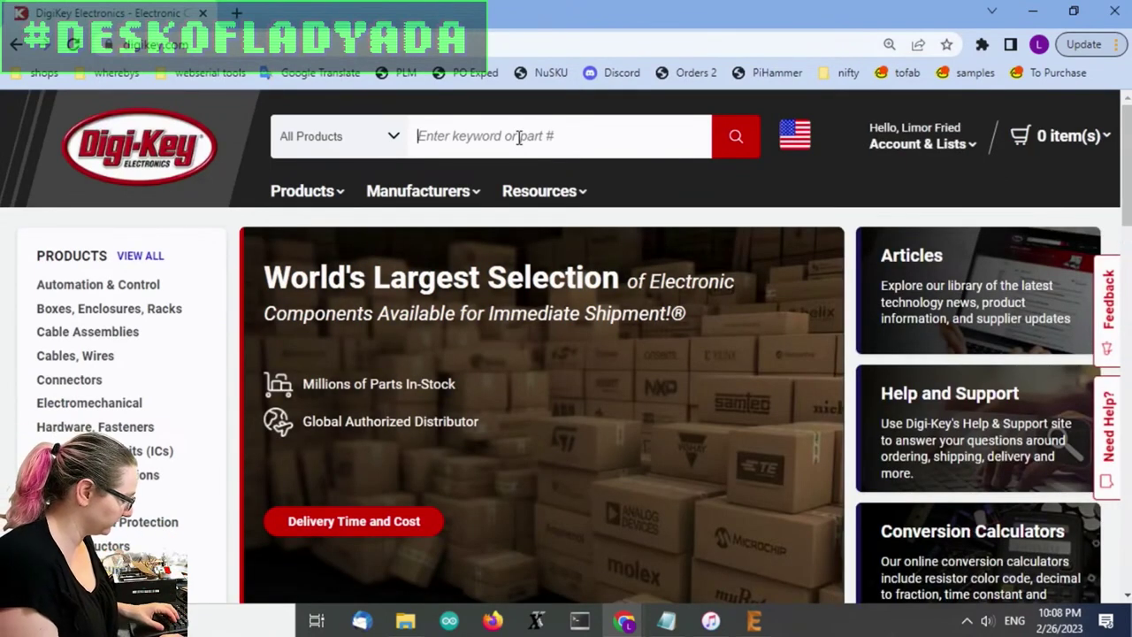
Search 'dv' and open the USB, DVI, HDMI Connectors category.
{"action": "type", "text": "dvi"}
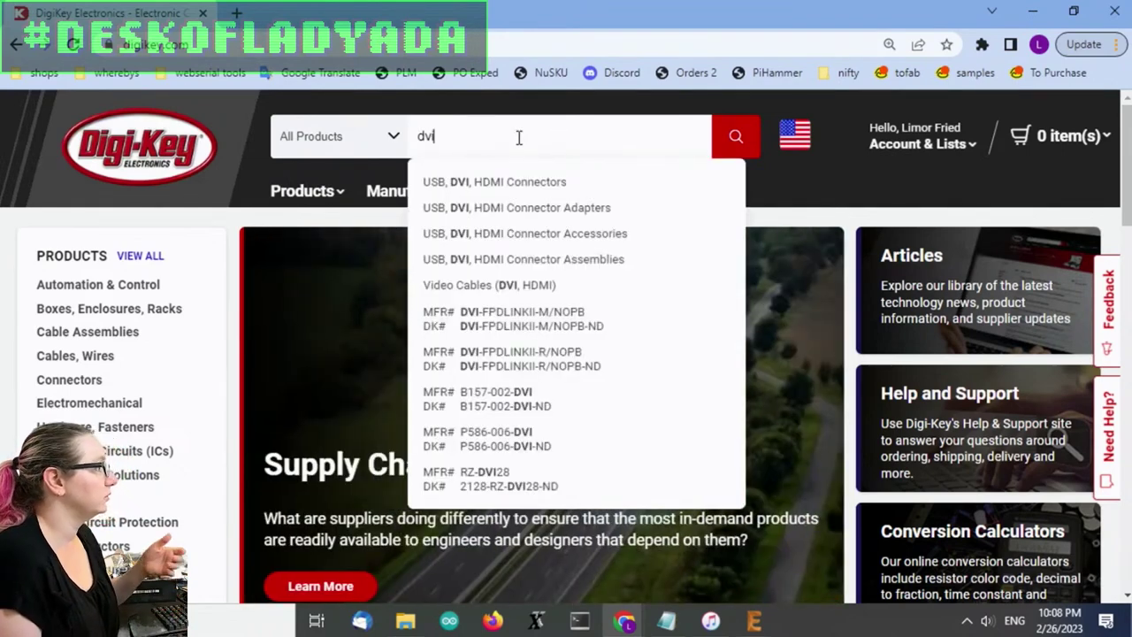
{"action": "left_click", "coordinate": [524, 191]}
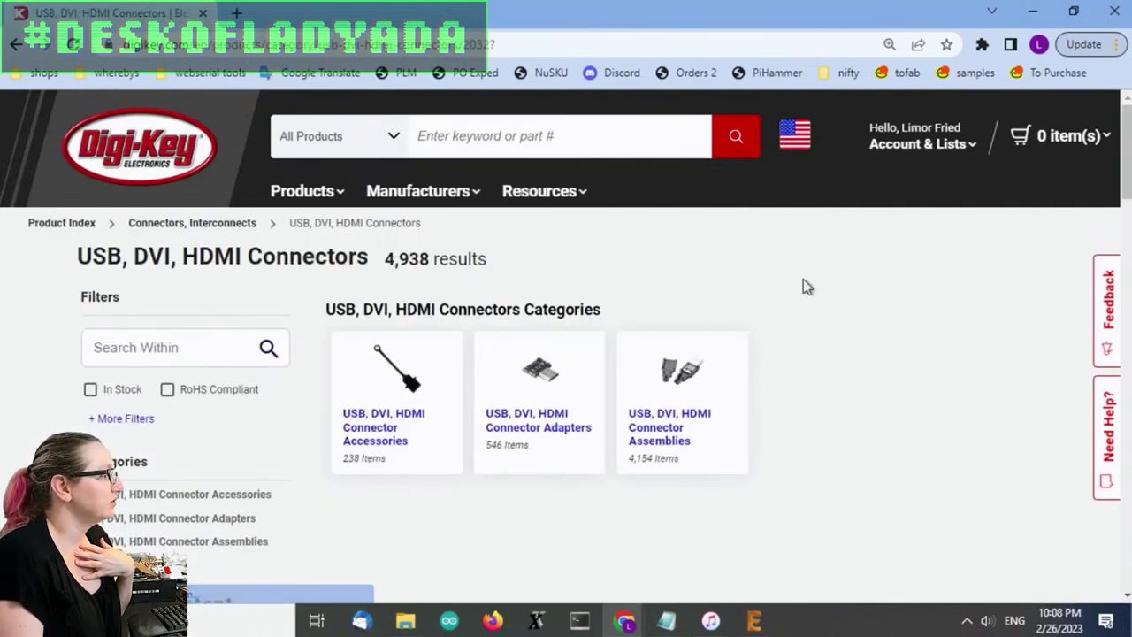
{"action": "scroll", "coordinate": [805, 287], "scroll_direction": "down", "scroll_amount": 1}
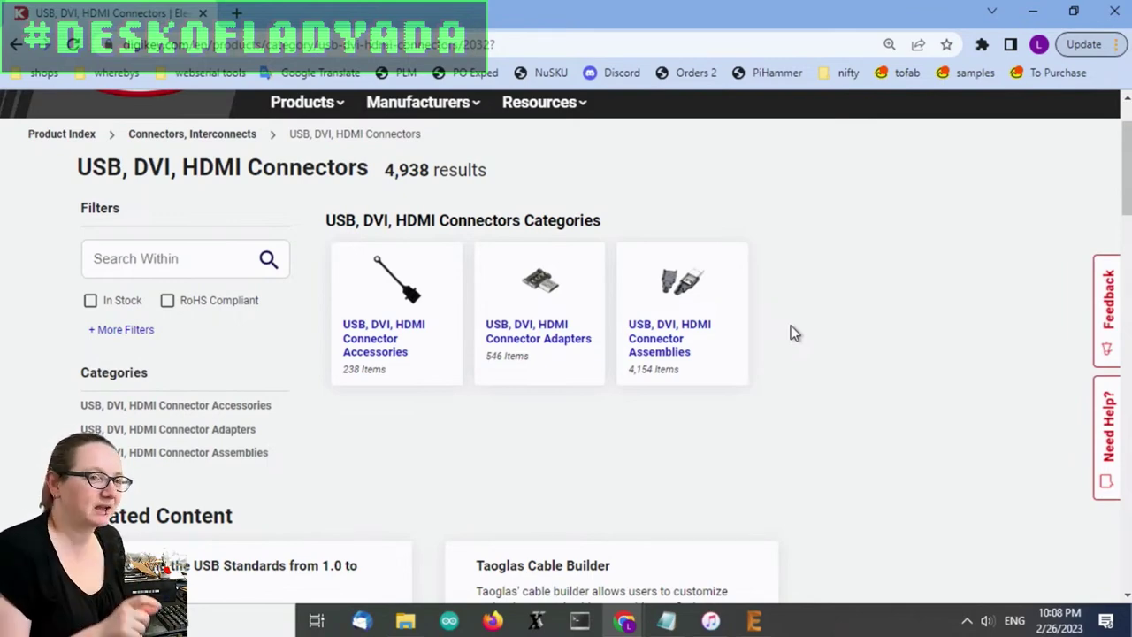
Open connector assemblies and filter to active HDMI 1.4, 2.0 and 2.1 parts.
{"action": "left_click", "coordinate": [686, 334]}
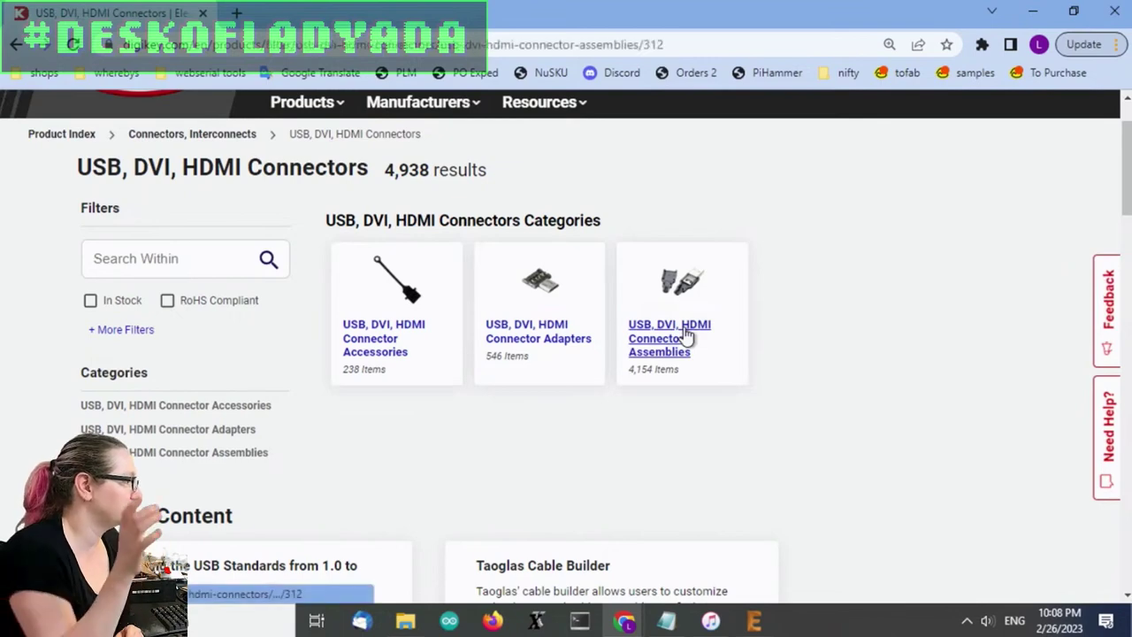
{"action": "scroll", "coordinate": [735, 300], "scroll_direction": "down", "scroll_amount": 2}
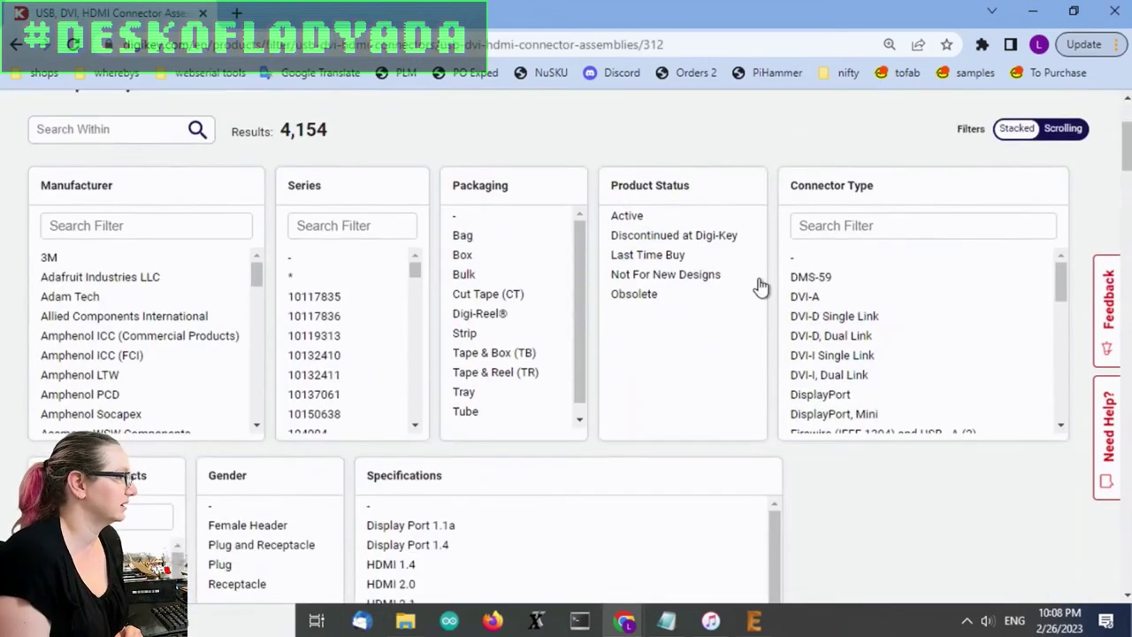
{"action": "left_click", "coordinate": [652, 218]}
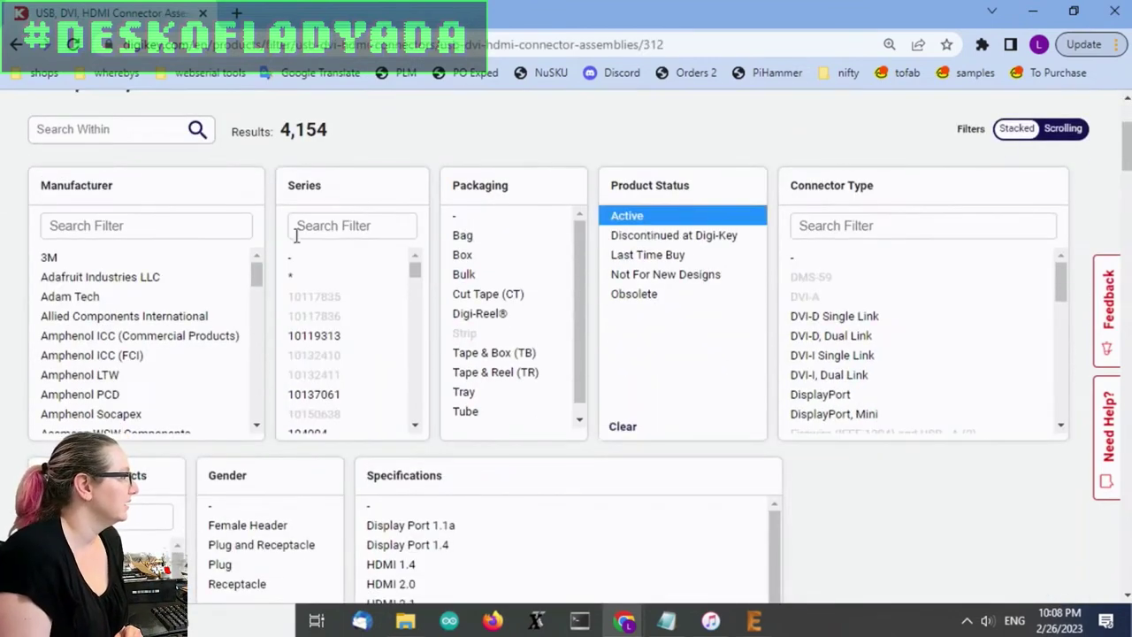
{"action": "scroll", "coordinate": [911, 469], "scroll_direction": "down", "scroll_amount": 1}
{"action": "scroll", "coordinate": [925, 476], "scroll_direction": "down", "scroll_amount": 2}
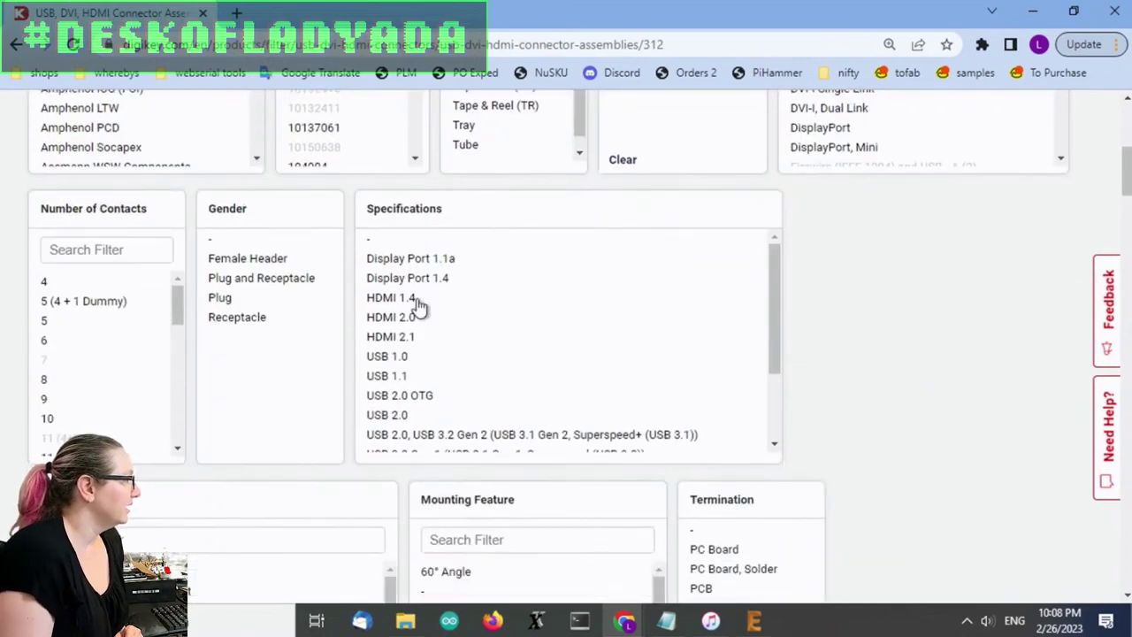
{"action": "mouse_move", "coordinate": [777, 309]}
{"action": "left_mouse_down"}
{"action": "mouse_move", "coordinate": [775, 417]}
{"action": "mouse_move", "coordinate": [787, 305]}
{"action": "left_mouse_up"}
{"action": "left_click_drag", "start_coordinate": [441, 301], "coordinate": [438, 340]}
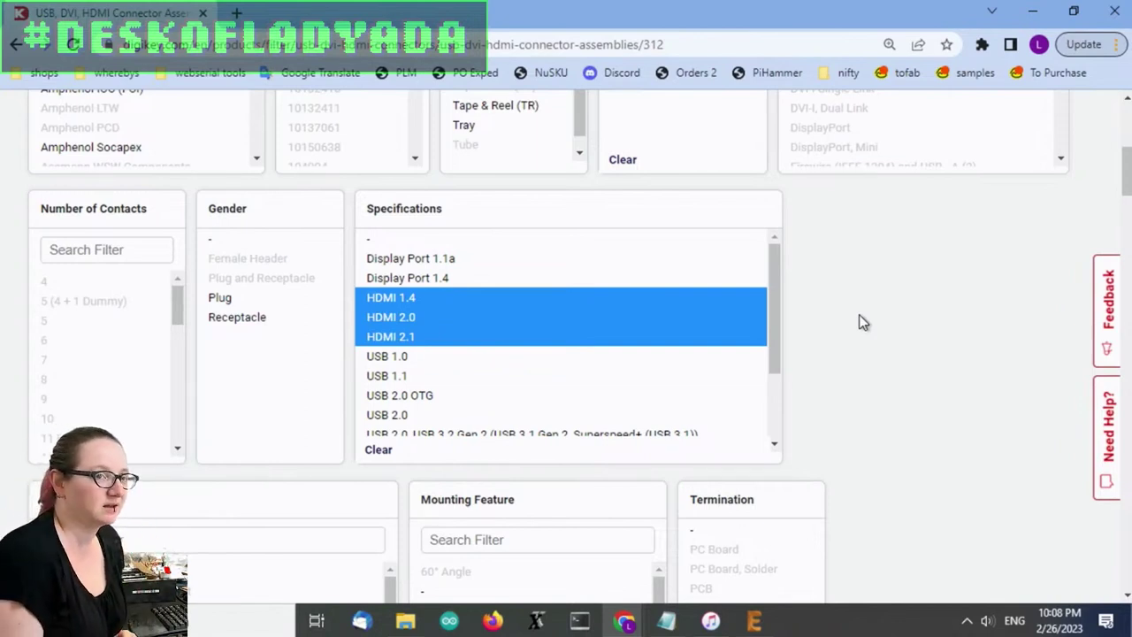
Limit the results to single-port connectors and review the filtered list.
{"action": "scroll", "coordinate": [871, 350], "scroll_direction": "down", "scroll_amount": 5}
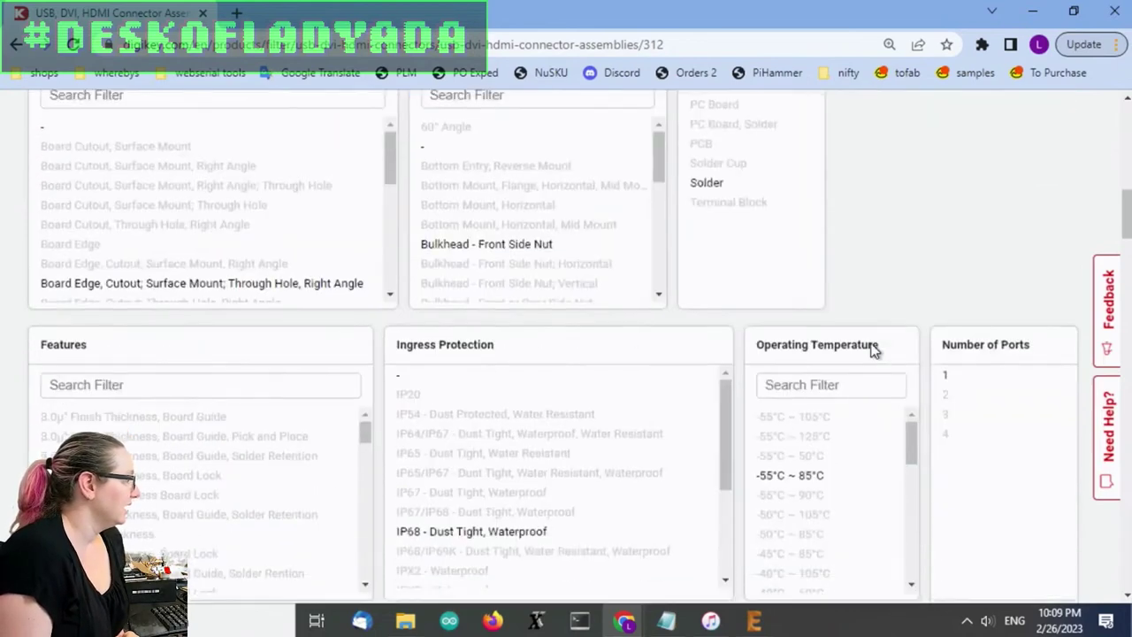
{"action": "scroll", "coordinate": [984, 287], "scroll_direction": "down", "scroll_amount": 5}
{"action": "scroll", "coordinate": [983, 288], "scroll_direction": "up", "scroll_amount": 2}
{"action": "scroll", "coordinate": [984, 287], "scroll_direction": "up", "scroll_amount": 2}
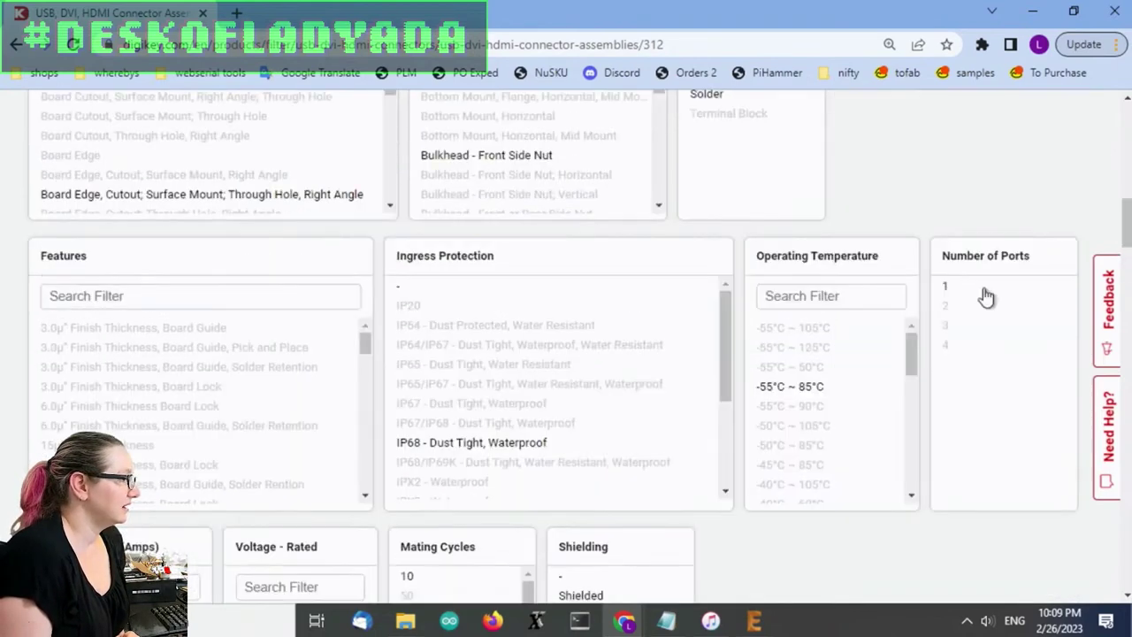
{"action": "left_click", "coordinate": [986, 292]}
{"action": "scroll", "coordinate": [922, 213], "scroll_direction": "down", "scroll_amount": 3}
{"action": "scroll", "coordinate": [829, 318], "scroll_direction": "down", "scroll_amount": 1}
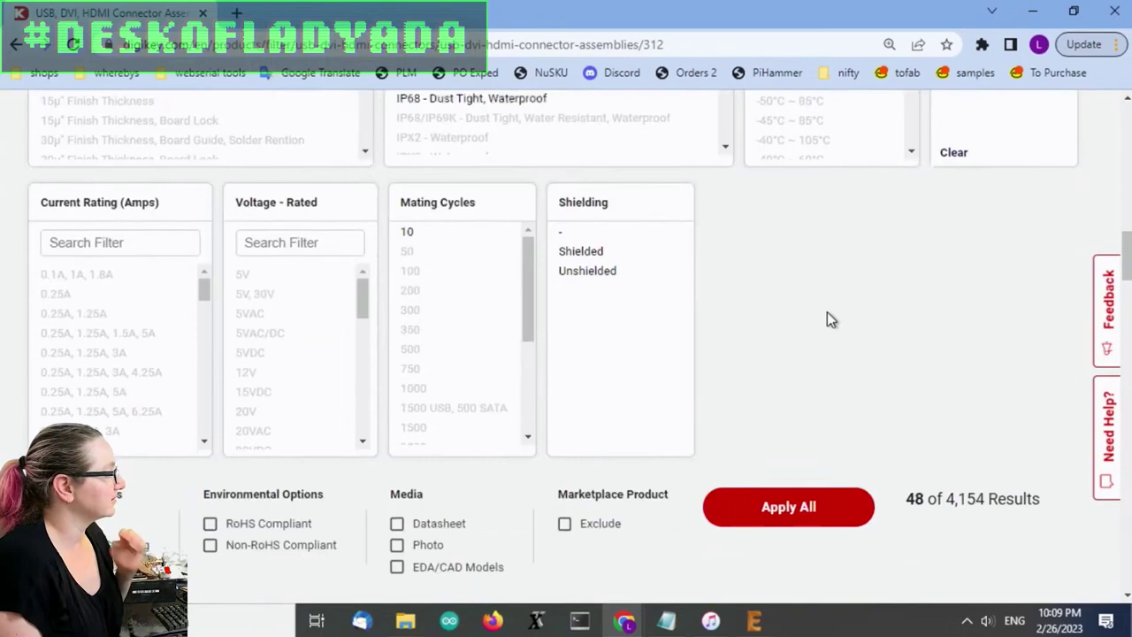
{"action": "scroll", "coordinate": [801, 248], "scroll_direction": "up", "scroll_amount": 3}
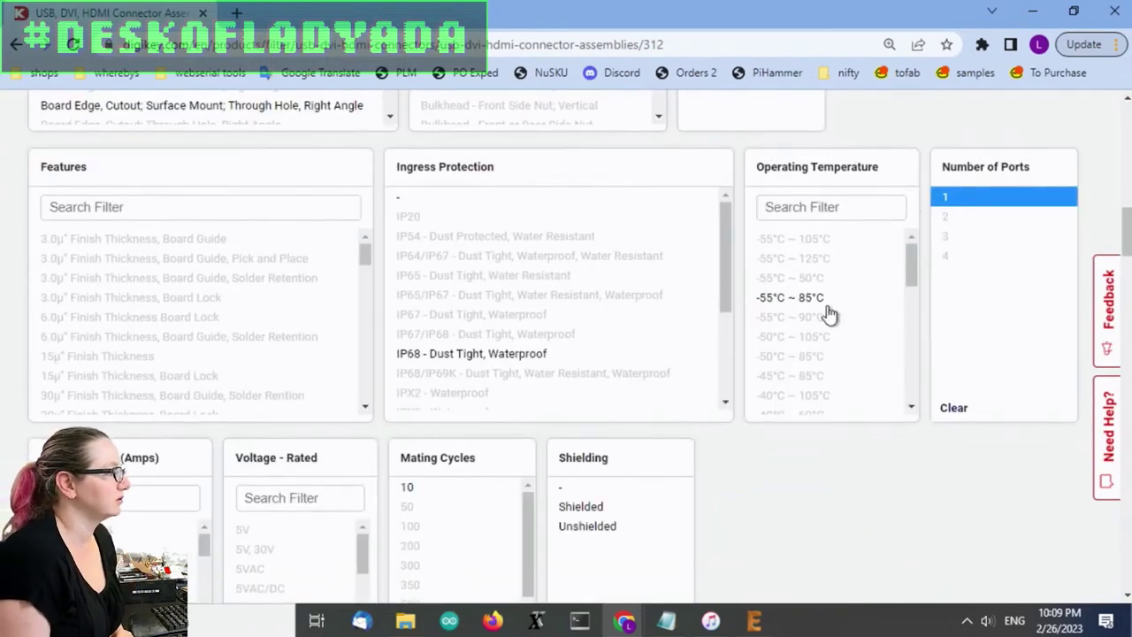
{"action": "scroll", "coordinate": [252, 301], "scroll_direction": "down", "scroll_amount": 2}
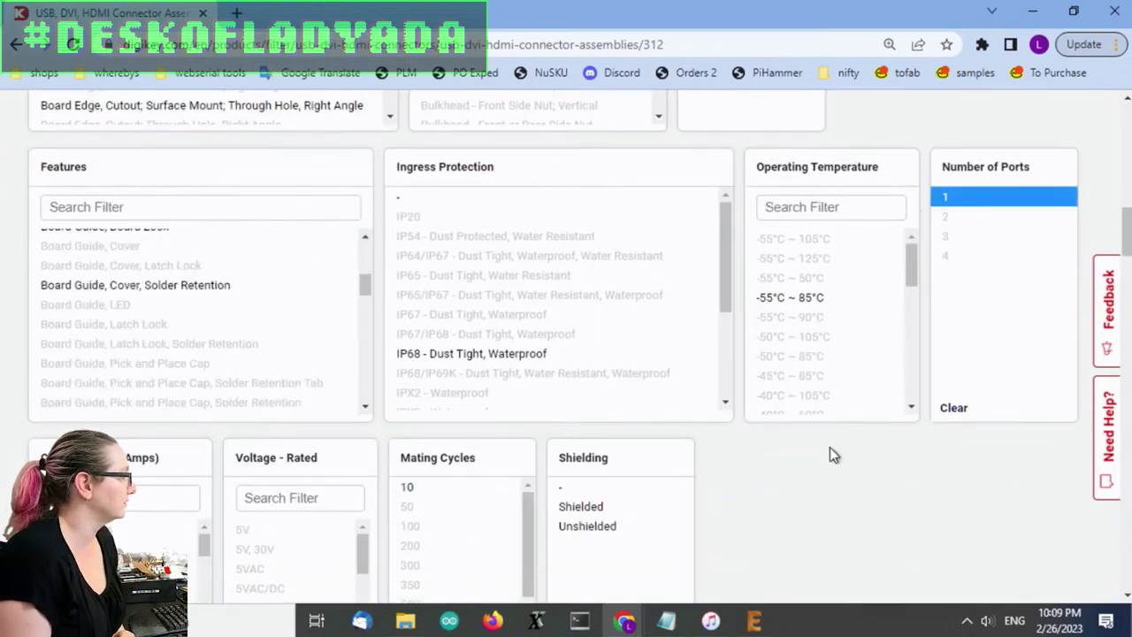
{"action": "scroll", "coordinate": [858, 478], "scroll_direction": "down", "scroll_amount": 5}
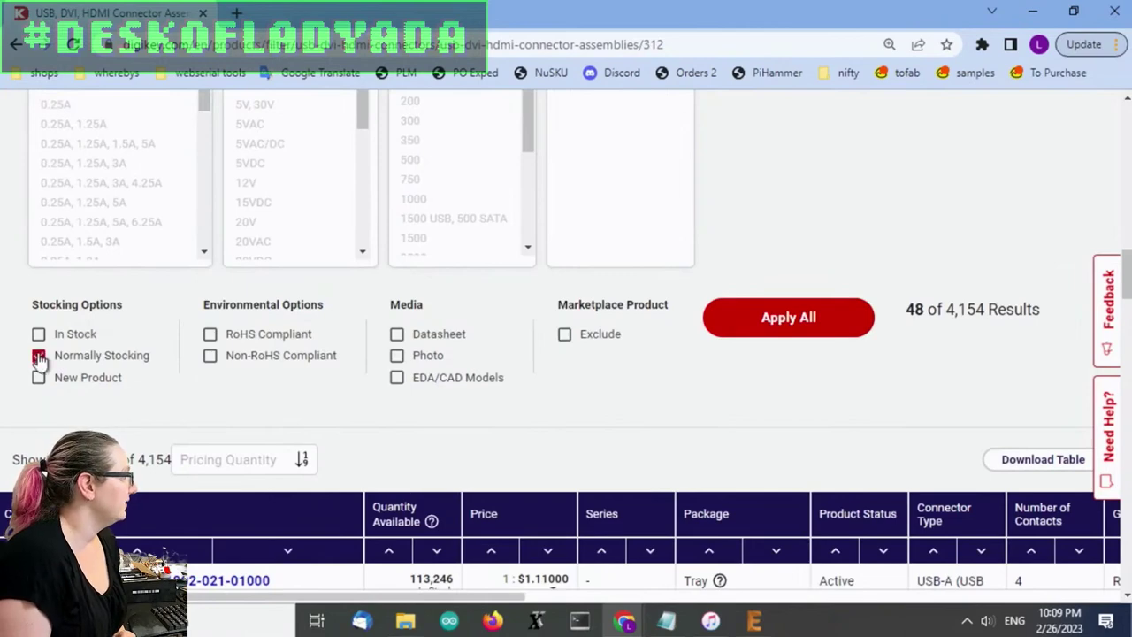
{"action": "left_click", "coordinate": [792, 335]}
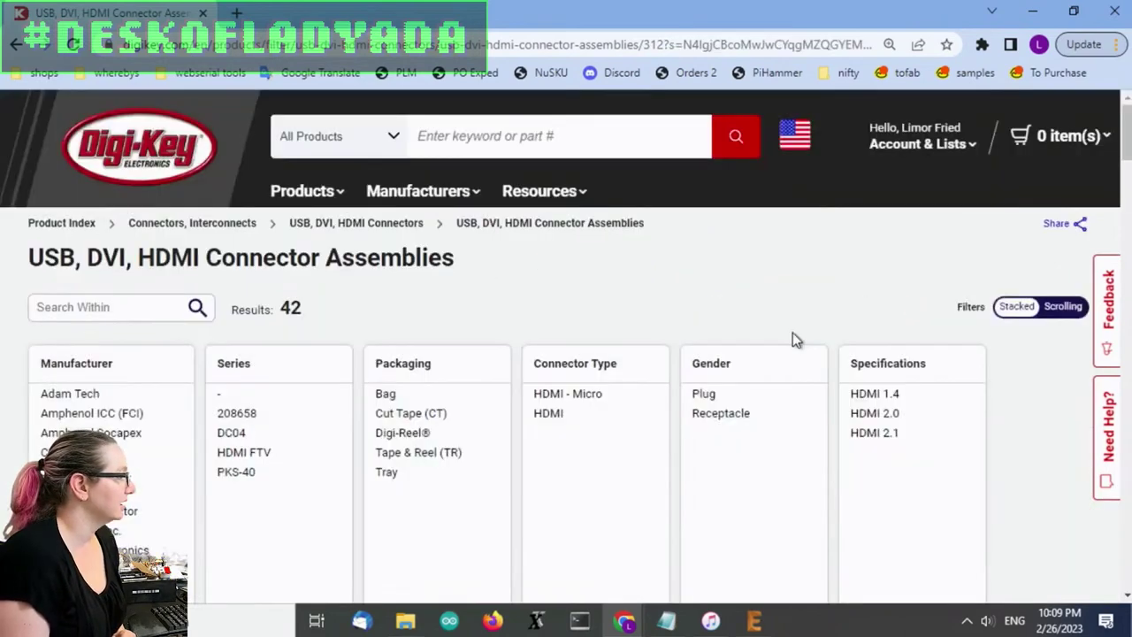
{"action": "scroll", "coordinate": [793, 334], "scroll_direction": "down", "scroll_amount": 5}
{"action": "scroll", "coordinate": [772, 310], "scroll_direction": "down", "scroll_amount": 5}
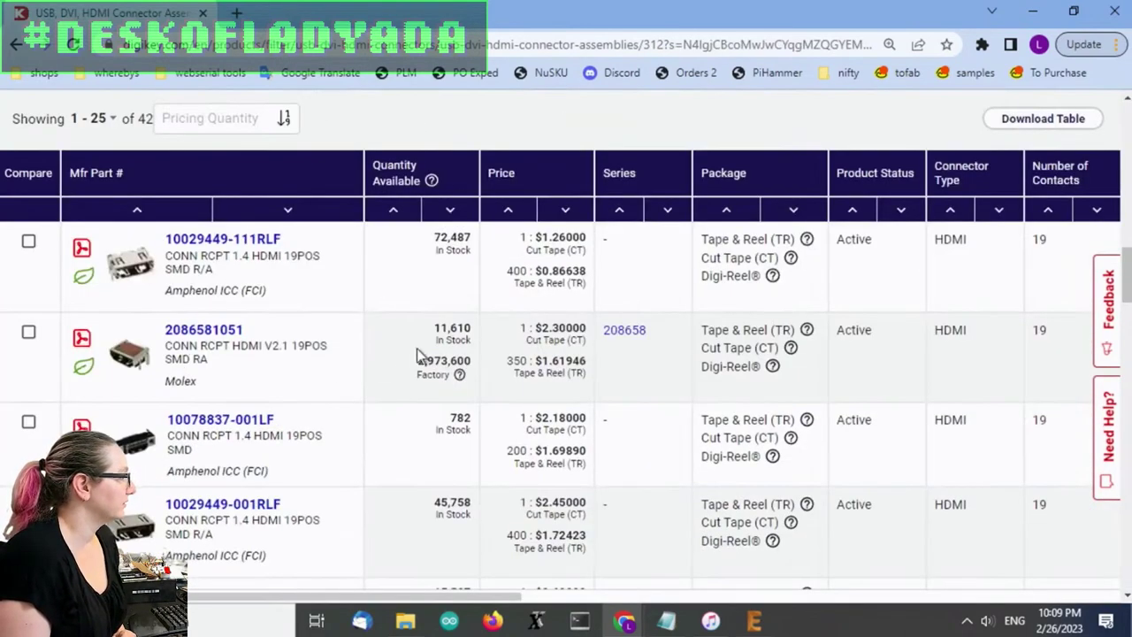
{"action": "mouse_move", "coordinate": [133, 438]}
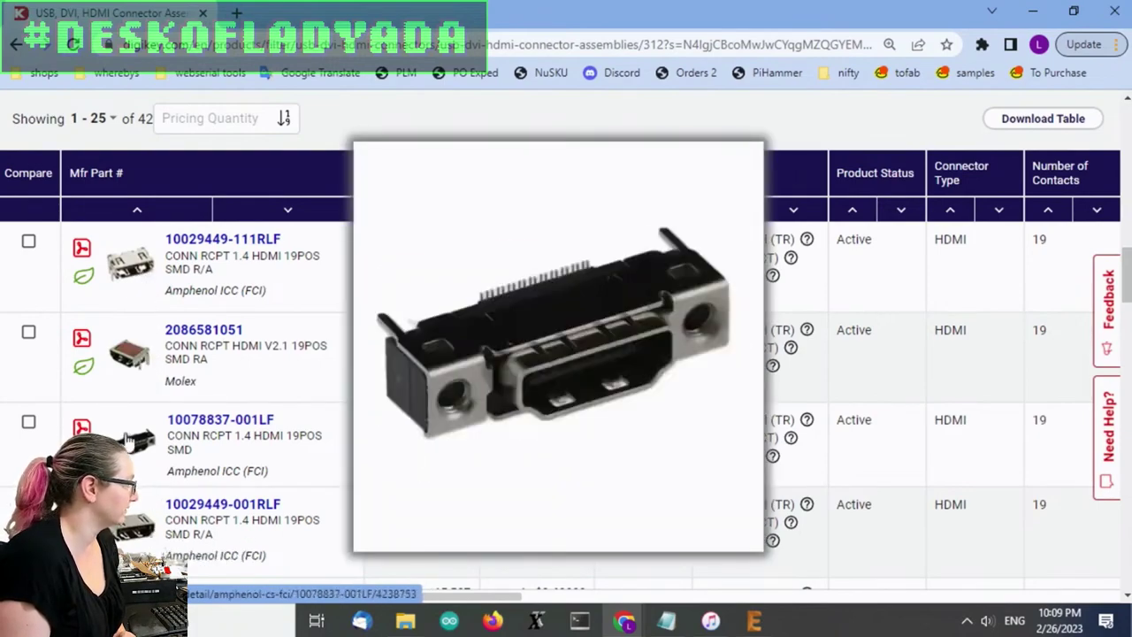
{"action": "scroll", "coordinate": [155, 537], "scroll_direction": "down", "scroll_amount": 3}
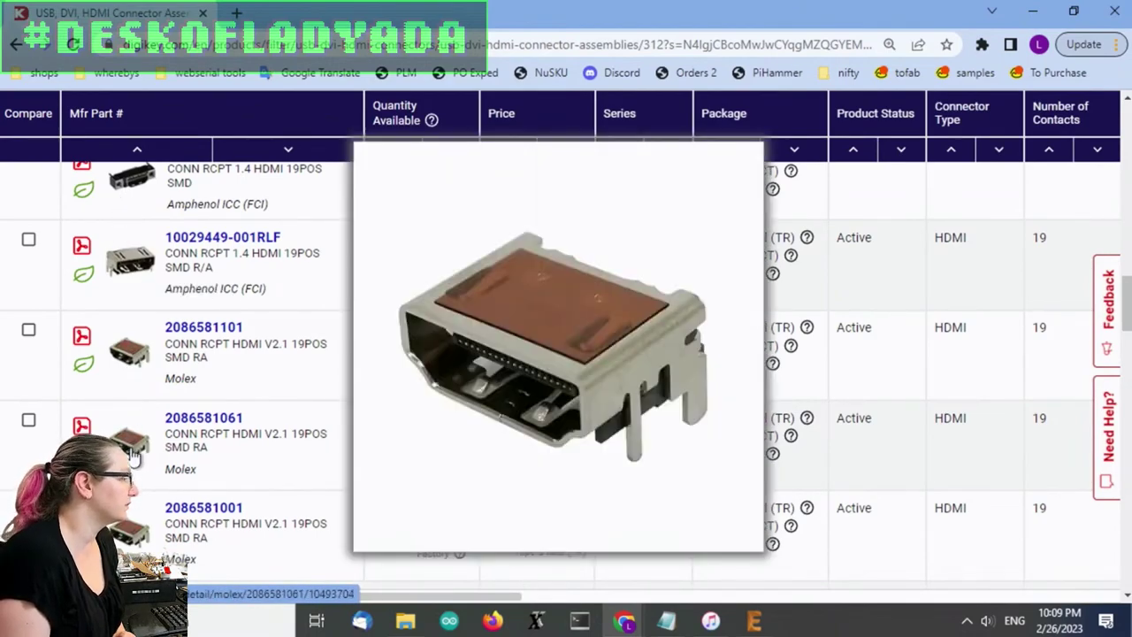
{"action": "scroll", "coordinate": [133, 454], "scroll_direction": "down", "scroll_amount": 2}
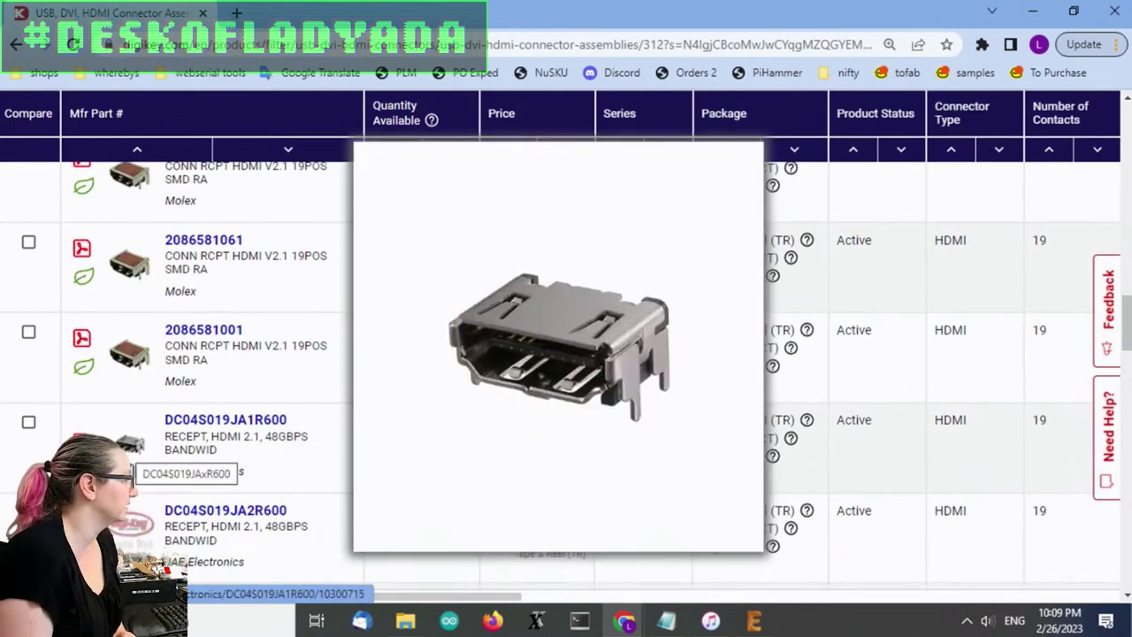
{"action": "scroll", "coordinate": [133, 460], "scroll_direction": "down", "scroll_amount": 3}
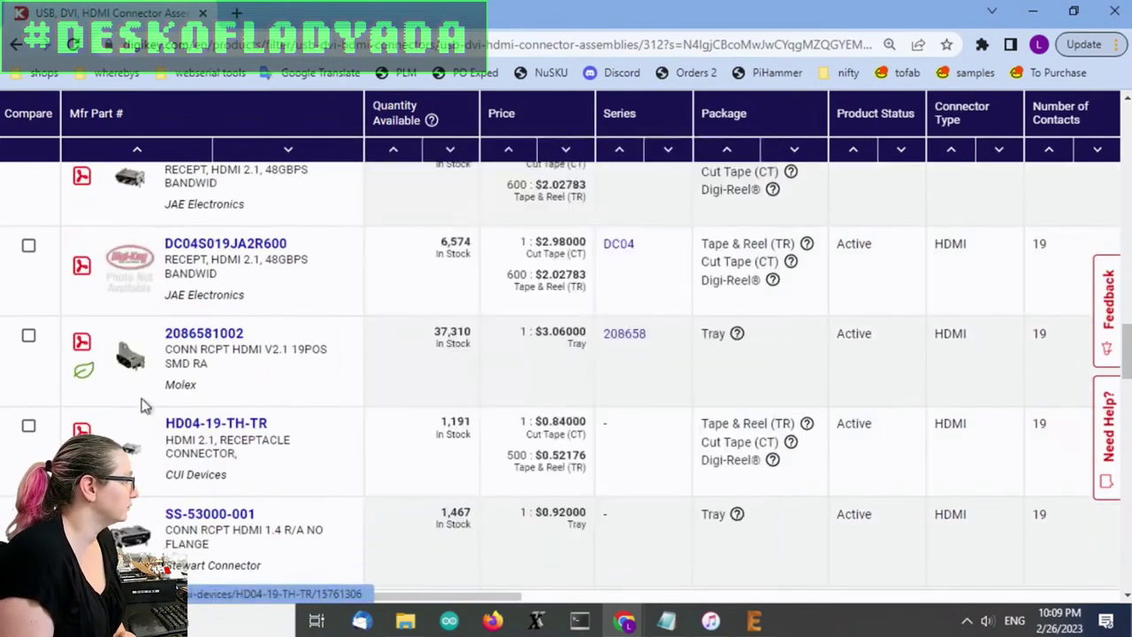
{"action": "mouse_move", "coordinate": [129, 355]}
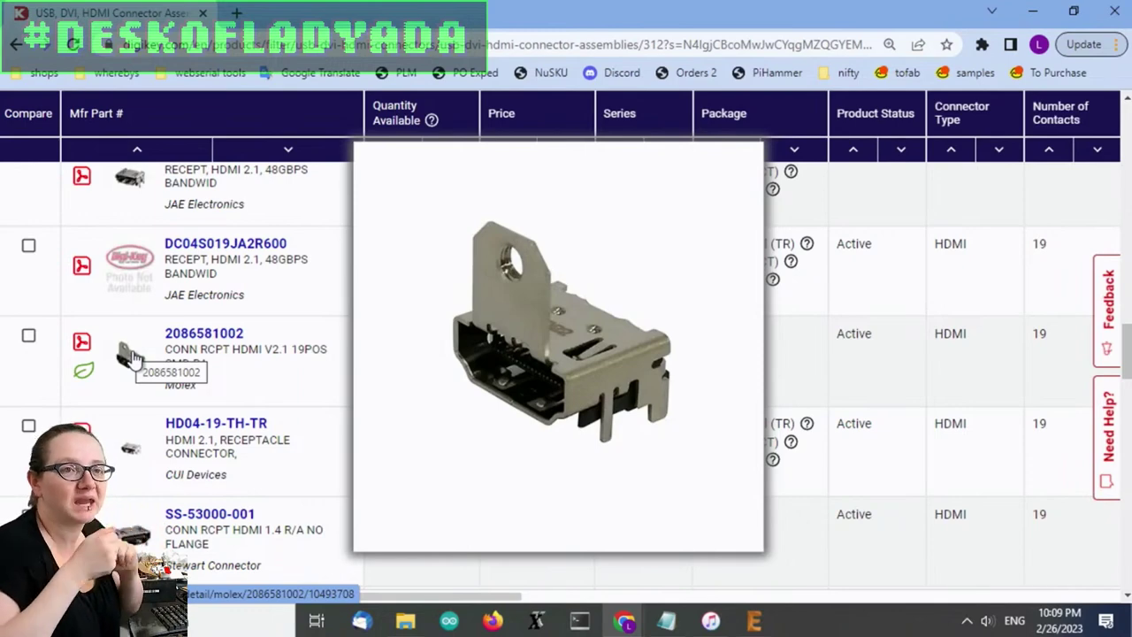
{"action": "scroll", "coordinate": [130, 356], "scroll_direction": "down", "scroll_amount": 4}
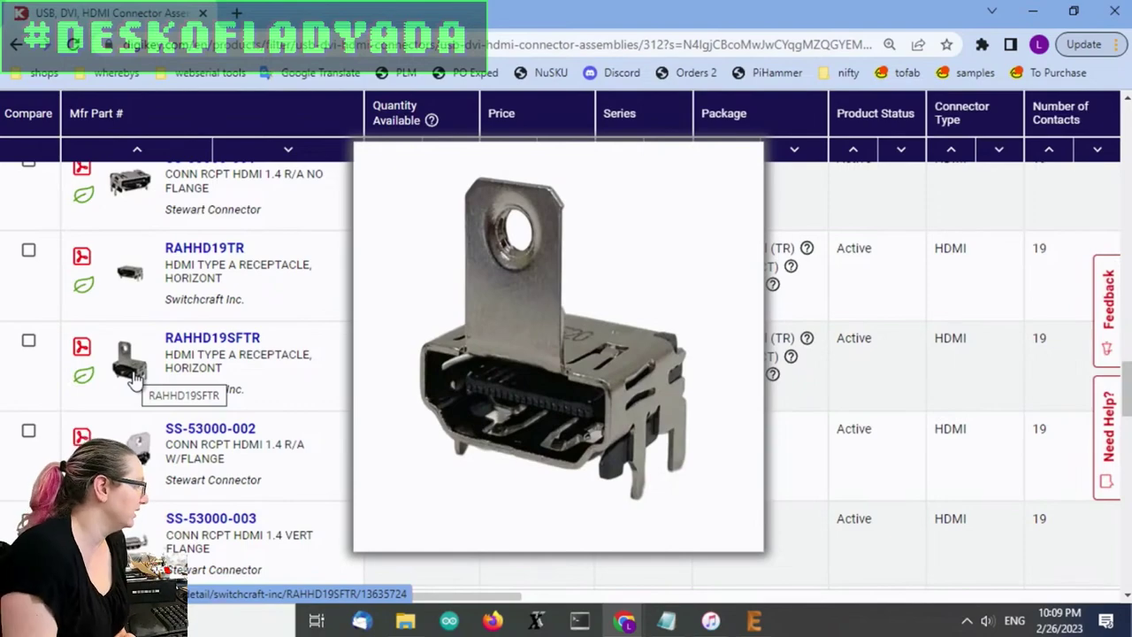
{"action": "scroll", "coordinate": [142, 443], "scroll_direction": "down", "scroll_amount": 1}
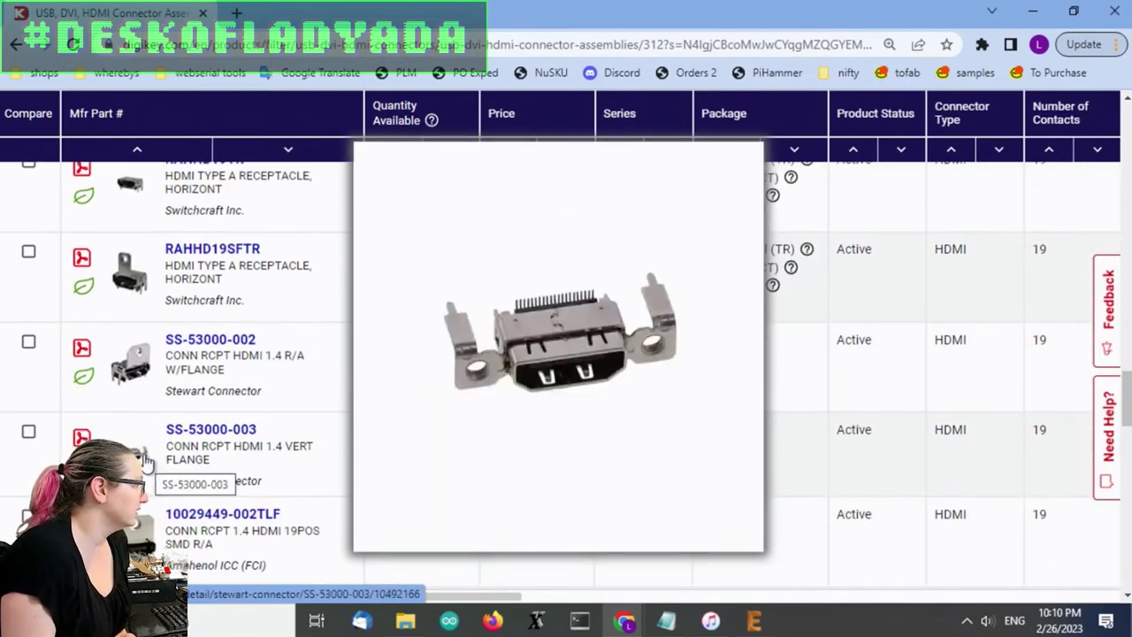
{"action": "scroll", "coordinate": [137, 442], "scroll_direction": "down", "scroll_amount": 3}
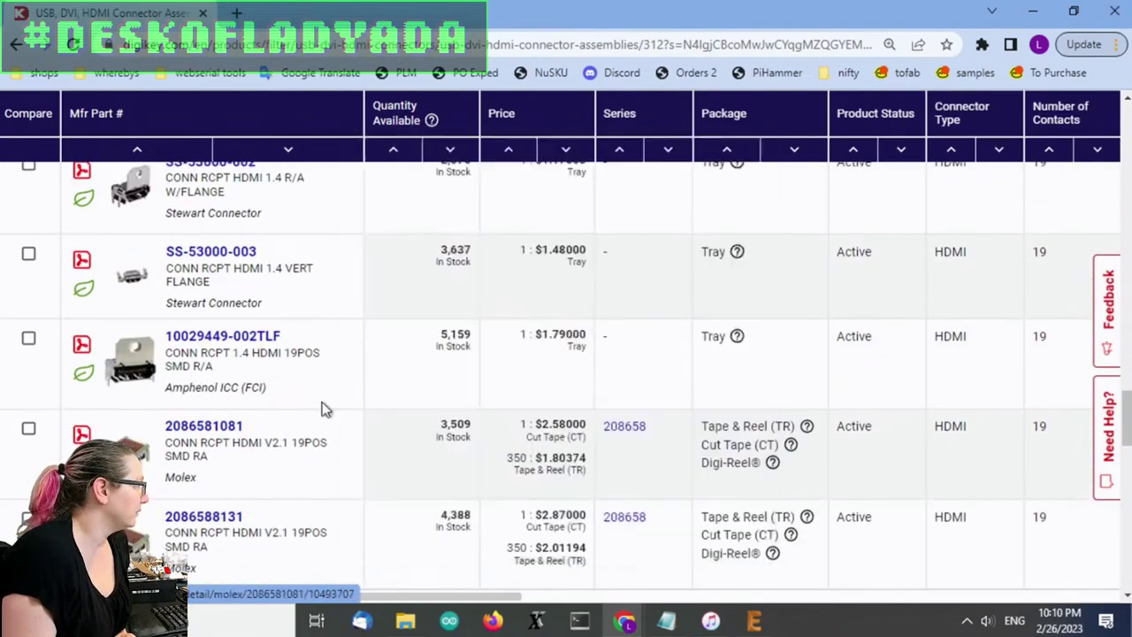
{"action": "scroll", "coordinate": [312, 381], "scroll_direction": "down", "scroll_amount": 3}
{"action": "scroll", "coordinate": [300, 366], "scroll_direction": "up", "scroll_amount": 5}
Filter the assemblies for micro HDMI connectors and view the matches.
{"action": "scroll", "coordinate": [530, 394], "scroll_direction": "up", "scroll_amount": 3}
{"action": "scroll", "coordinate": [930, 455], "scroll_direction": "up", "scroll_amount": 1}
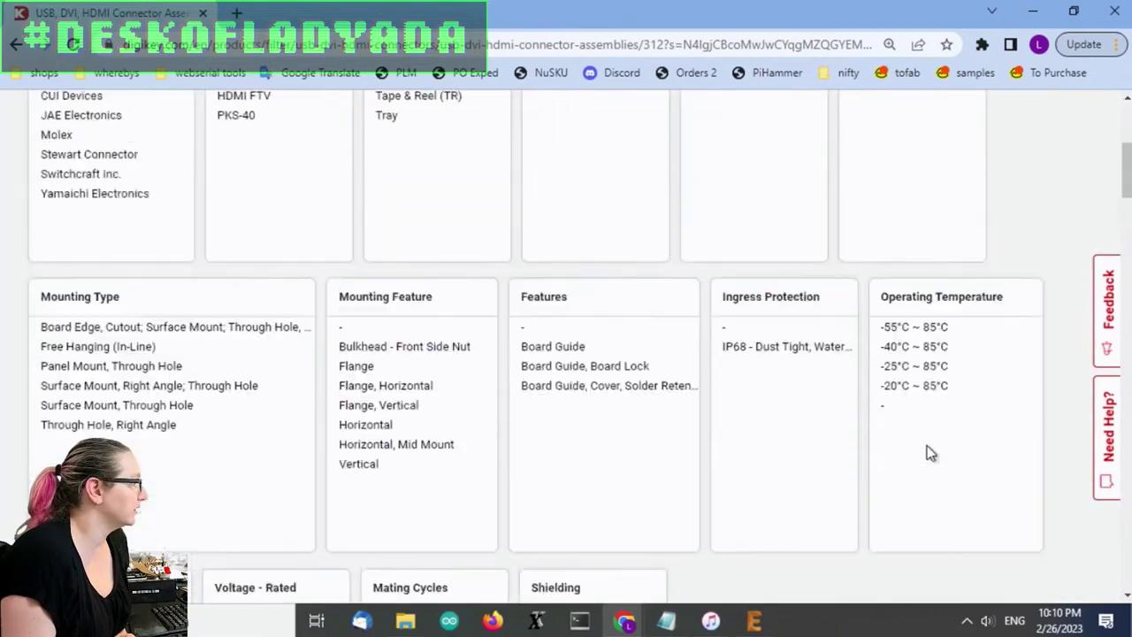
{"action": "scroll", "coordinate": [926, 454], "scroll_direction": "up", "scroll_amount": 4}
{"action": "scroll", "coordinate": [561, 339], "scroll_direction": "down", "scroll_amount": 2}
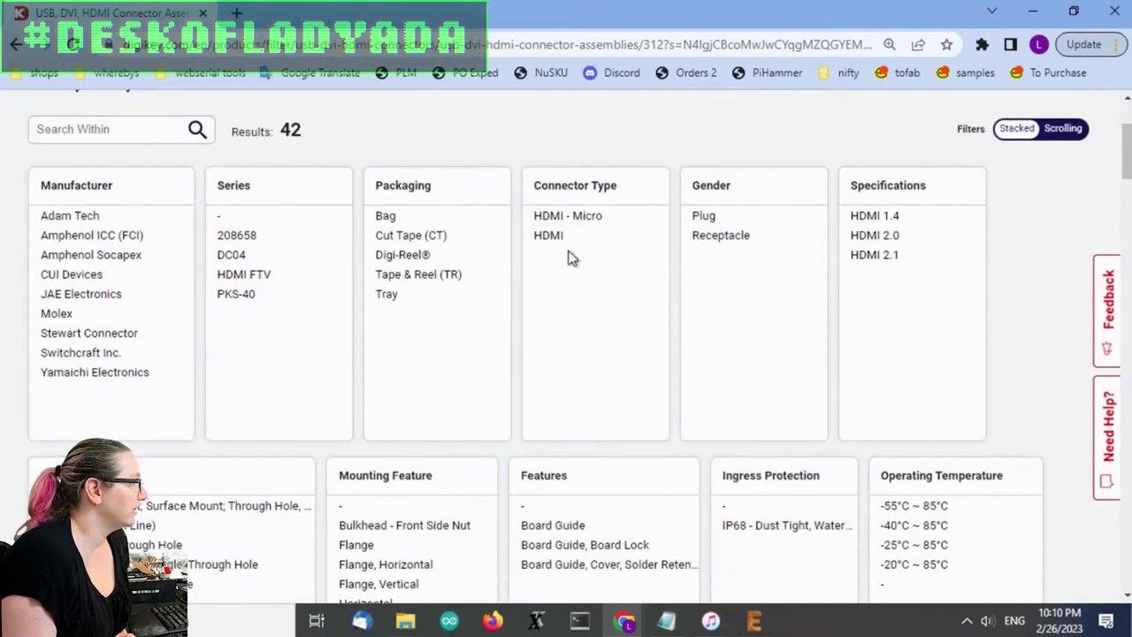
{"action": "left_click", "coordinate": [650, 217]}
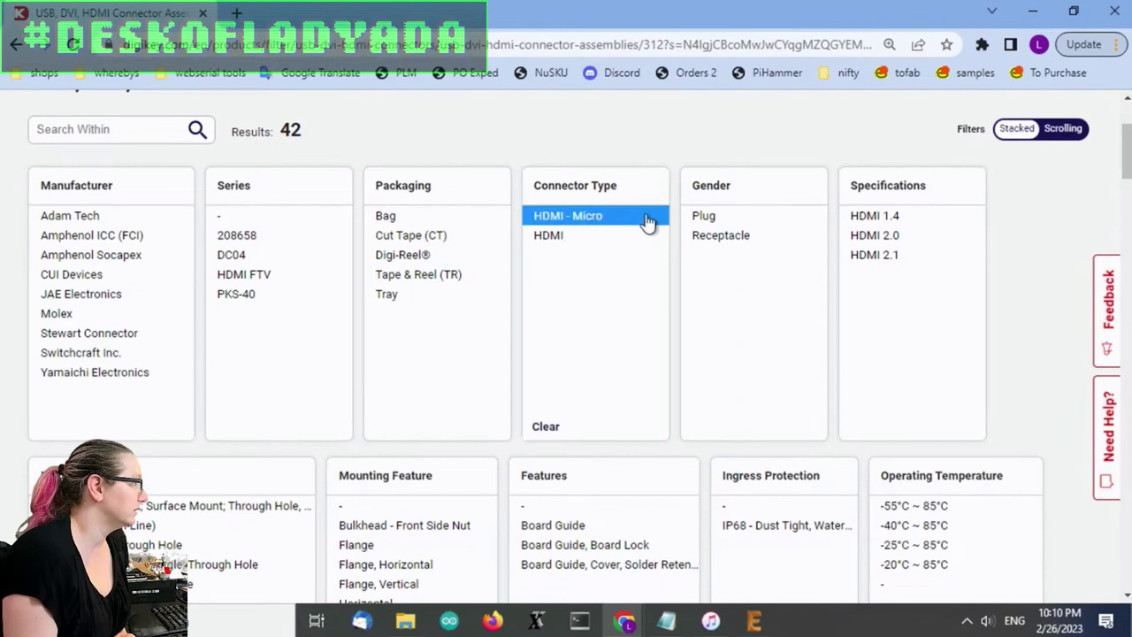
{"action": "scroll", "coordinate": [652, 361], "scroll_direction": "down", "scroll_amount": 5}
{"action": "scroll", "coordinate": [637, 354], "scroll_direction": "down", "scroll_amount": 5}
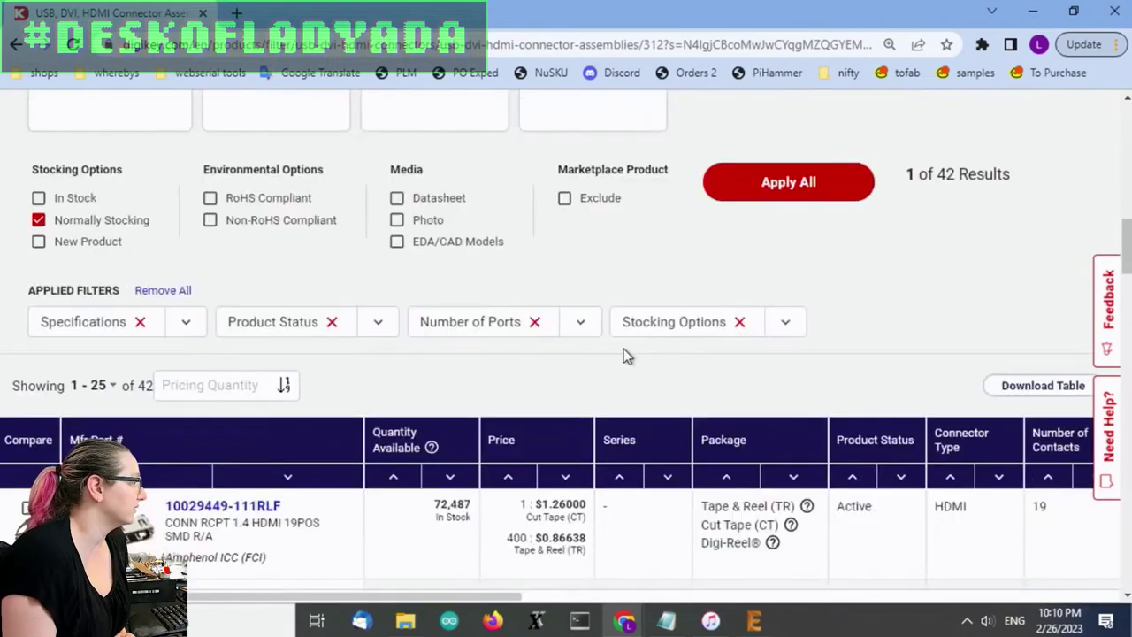
{"action": "left_click", "coordinate": [763, 198]}
{"action": "scroll", "coordinate": [643, 236], "scroll_direction": "down", "scroll_amount": 5}
{"action": "scroll", "coordinate": [645, 236], "scroll_direction": "up", "scroll_amount": 5}
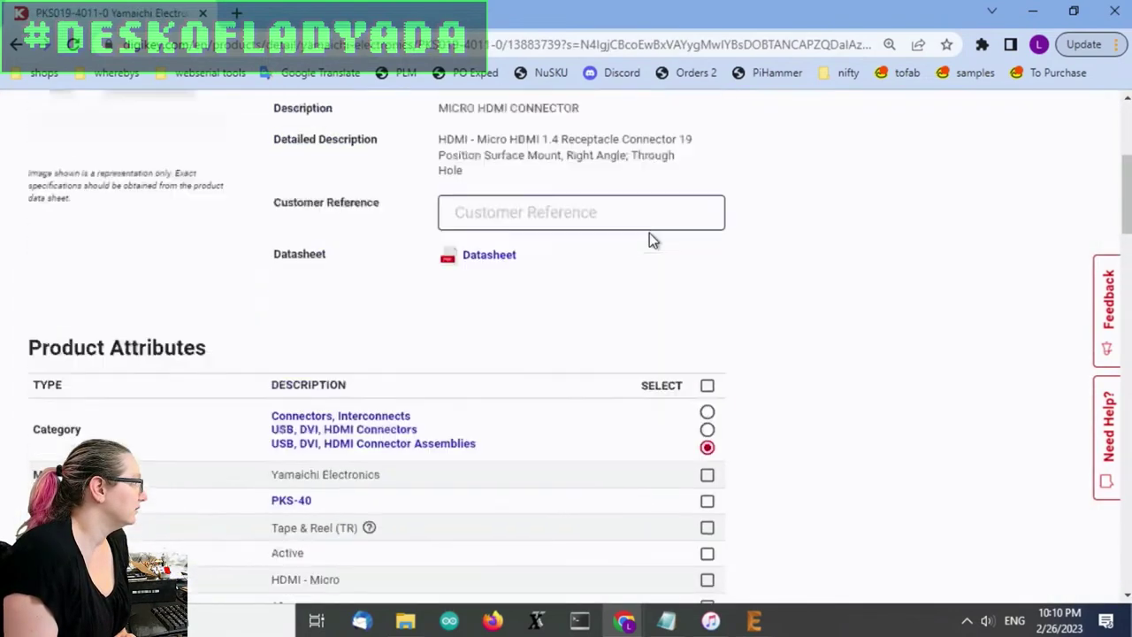
{"action": "scroll", "coordinate": [649, 235], "scroll_direction": "up", "scroll_amount": 5}
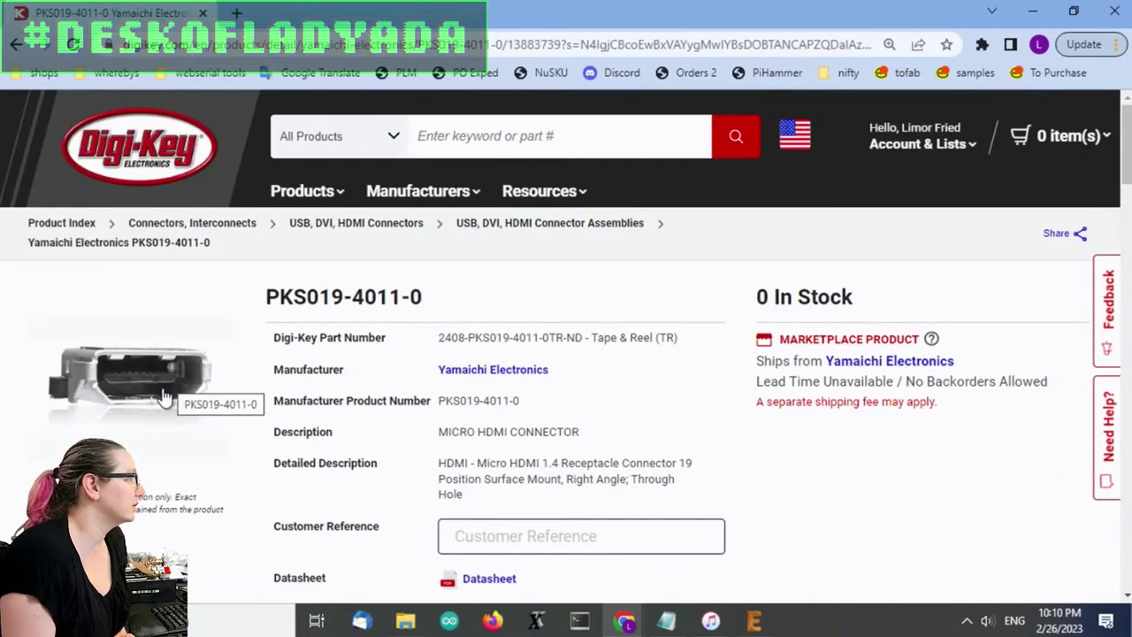
Go back and refilter for standard HDMI plug connectors instead of micro HDMI.
{"action": "left_click", "coordinate": [12, 46]}
{"action": "scroll", "coordinate": [646, 315], "scroll_direction": "up", "scroll_amount": 5}
{"action": "scroll", "coordinate": [637, 313], "scroll_direction": "up", "scroll_amount": 5}
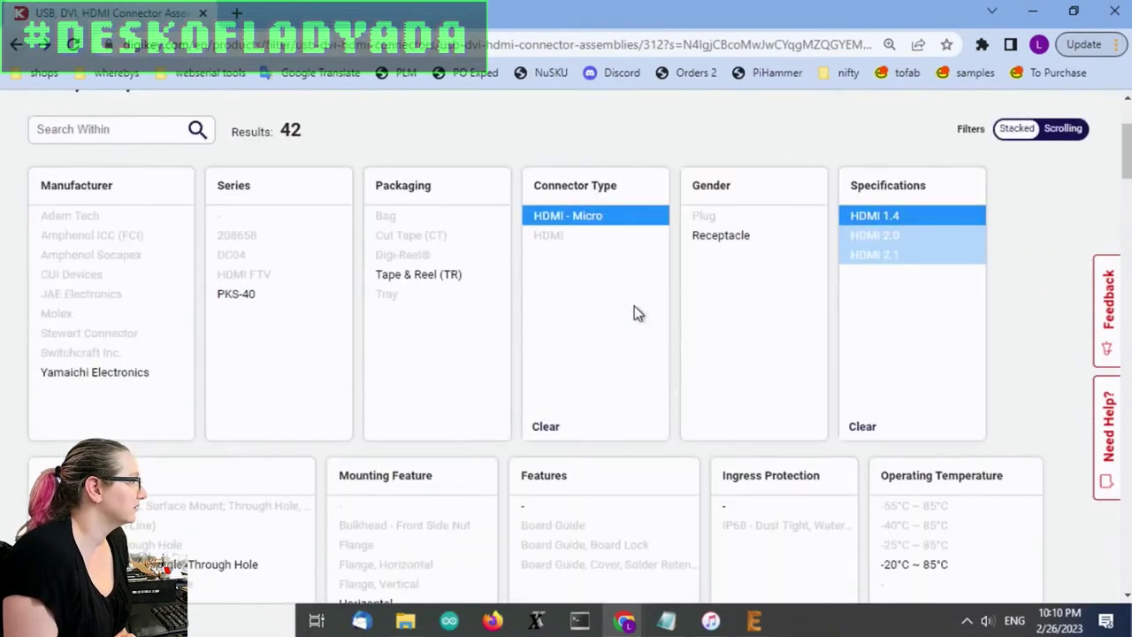
{"action": "scroll", "coordinate": [601, 345], "scroll_direction": "up", "scroll_amount": 1}
{"action": "left_click", "coordinate": [546, 516]}
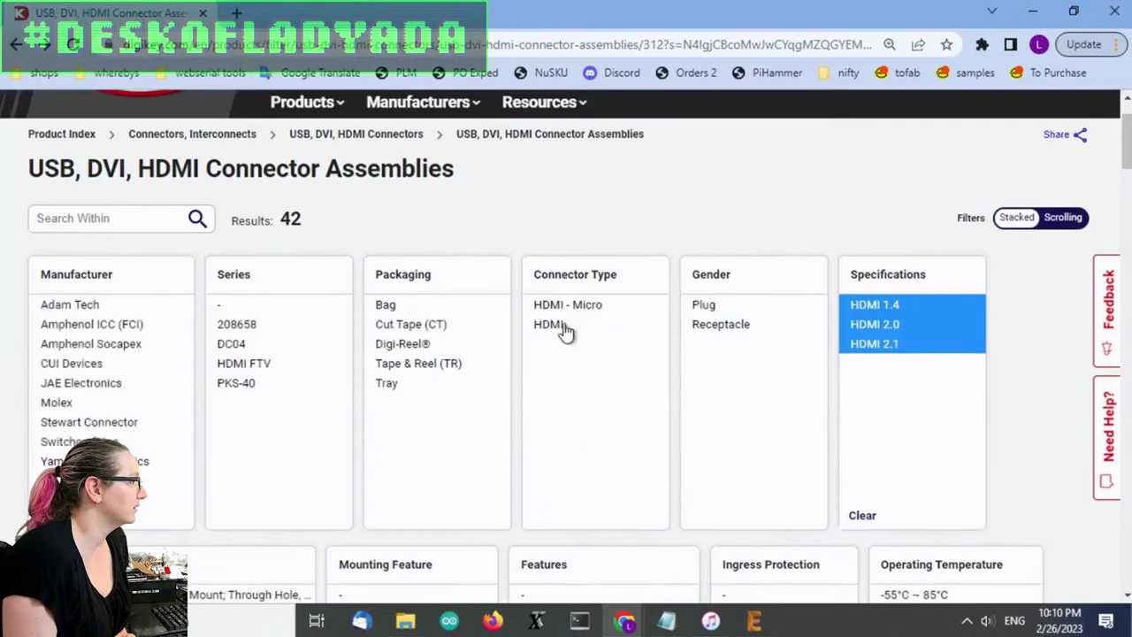
{"action": "left_click", "coordinate": [560, 326]}
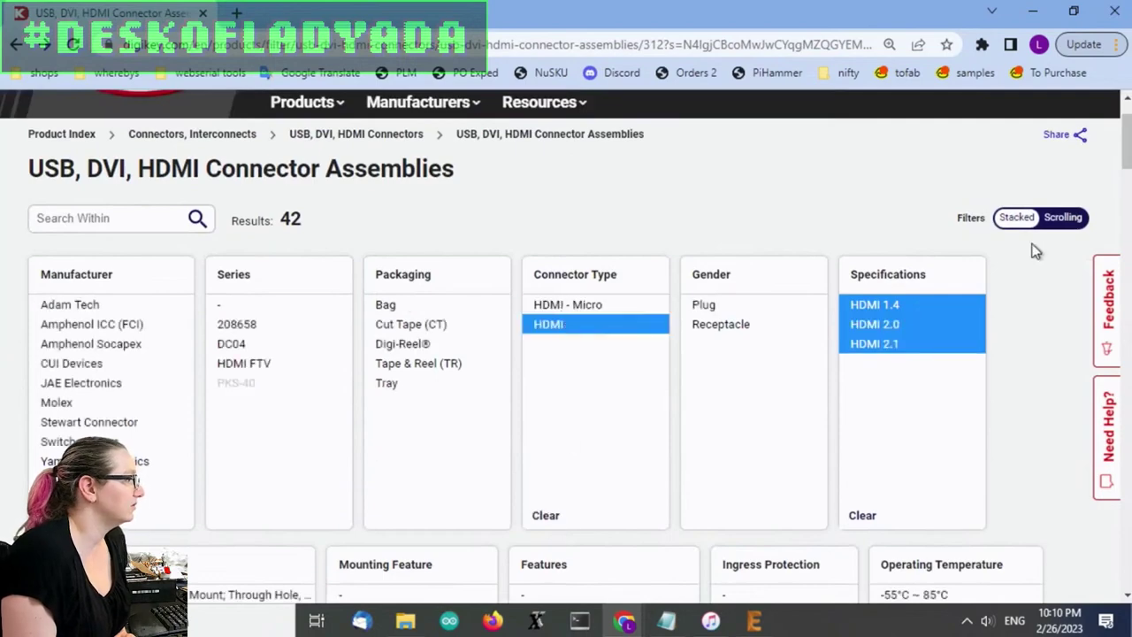
{"action": "left_click", "coordinate": [704, 305]}
{"action": "scroll", "coordinate": [973, 389], "scroll_direction": "down", "scroll_amount": 5}
{"action": "scroll", "coordinate": [1008, 407], "scroll_direction": "down", "scroll_amount": 5}
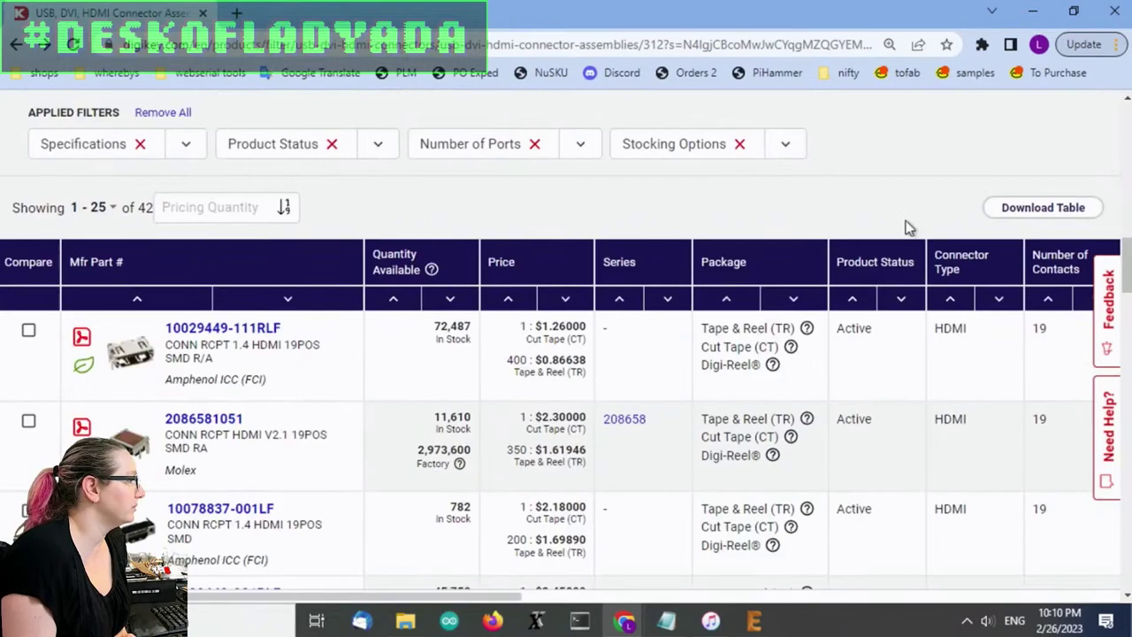
{"action": "scroll", "coordinate": [906, 227], "scroll_direction": "up", "scroll_amount": 3}
{"action": "left_click", "coordinate": [834, 268]}
{"action": "scroll", "coordinate": [950, 235], "scroll_direction": "down", "scroll_amount": 3}
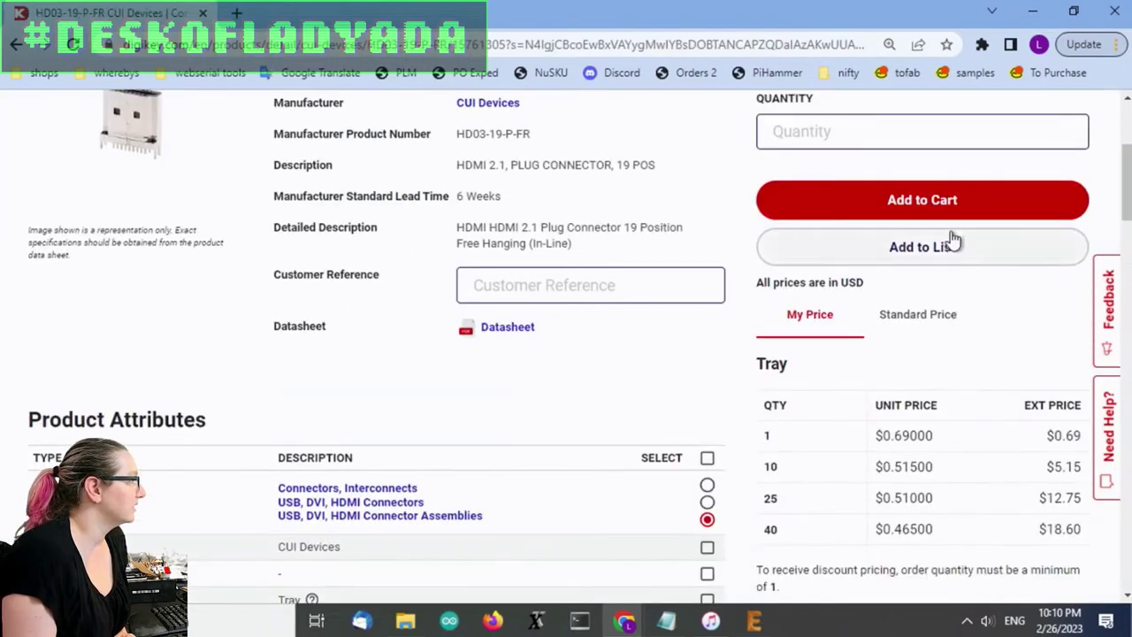
{"action": "scroll", "coordinate": [135, 221], "scroll_direction": "up", "scroll_amount": 1}
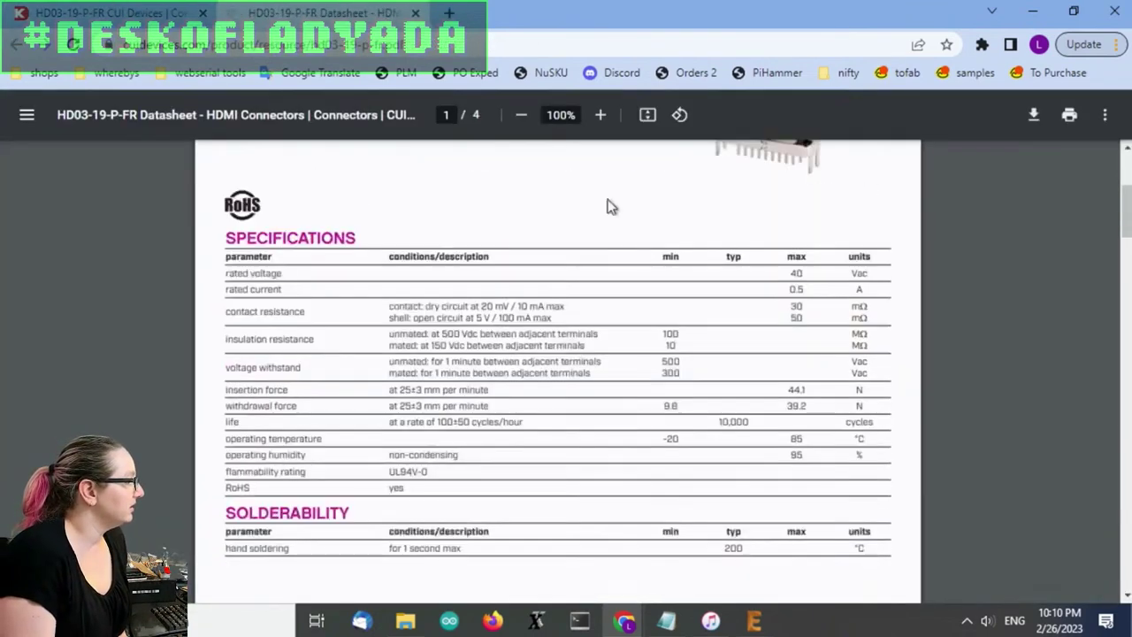
Scroll through the HD03-19-P-FR datasheet's pin table and packaging, then return to its product page.
{"action": "scroll", "coordinate": [649, 280], "scroll_direction": "down", "scroll_amount": 5}
{"action": "scroll", "coordinate": [655, 290], "scroll_direction": "down", "scroll_amount": 5}
{"action": "scroll", "coordinate": [653, 301], "scroll_direction": "down", "scroll_amount": 2}
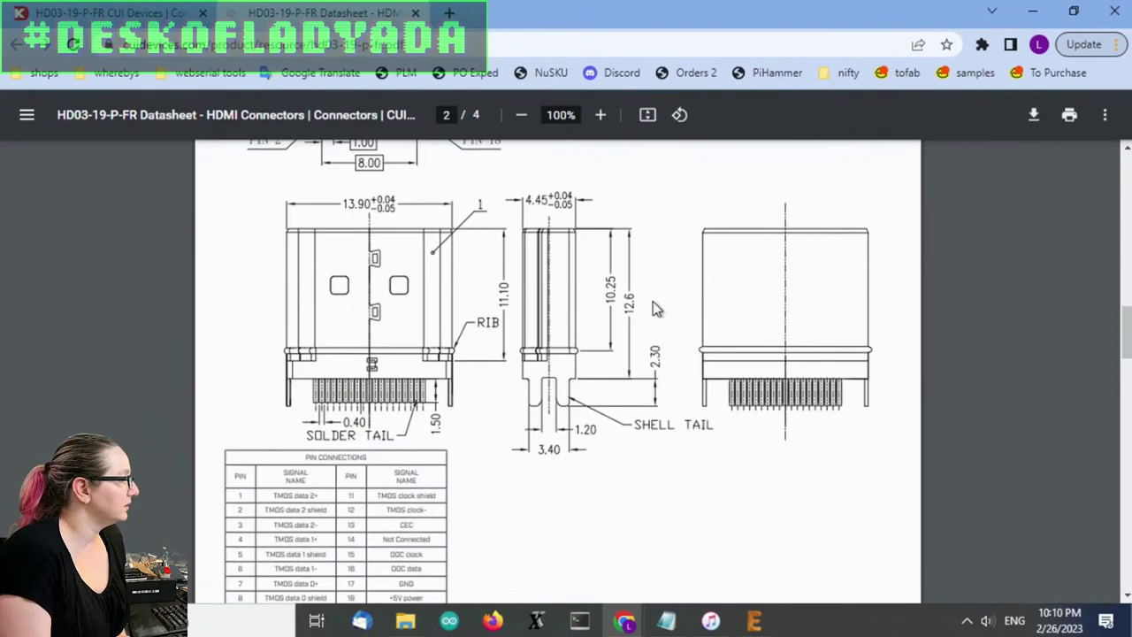
{"action": "scroll", "coordinate": [653, 301], "scroll_direction": "down", "scroll_amount": 1}
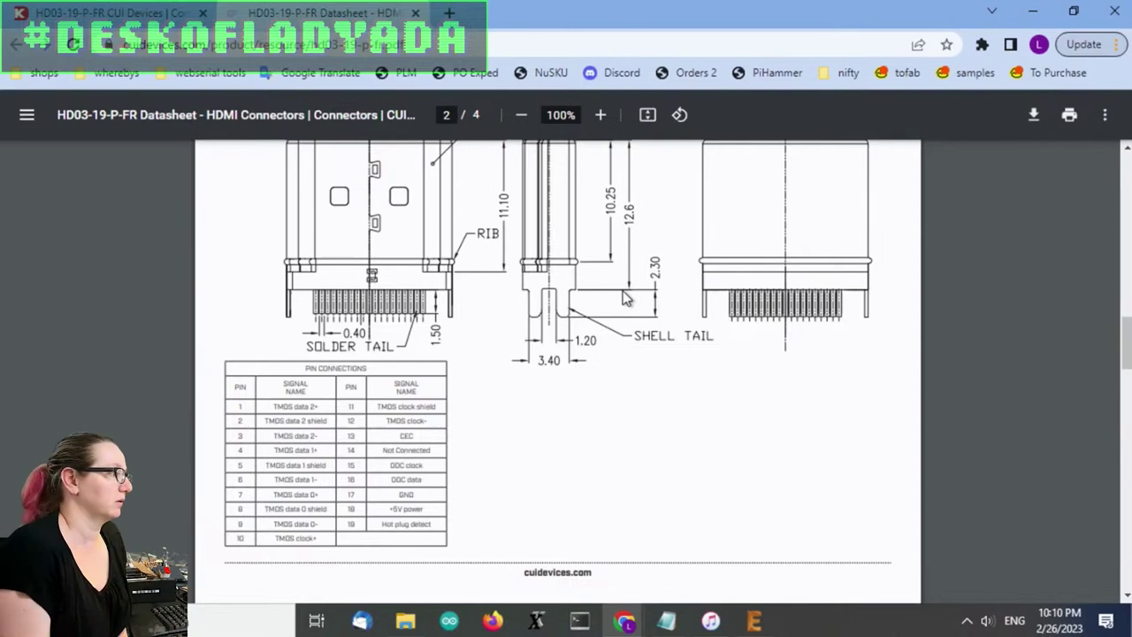
{"action": "scroll", "coordinate": [514, 432], "scroll_direction": "down", "scroll_amount": 7}
{"action": "scroll", "coordinate": [515, 434], "scroll_direction": "up", "scroll_amount": 2}
{"action": "scroll", "coordinate": [534, 414], "scroll_direction": "down", "scroll_amount": 1}
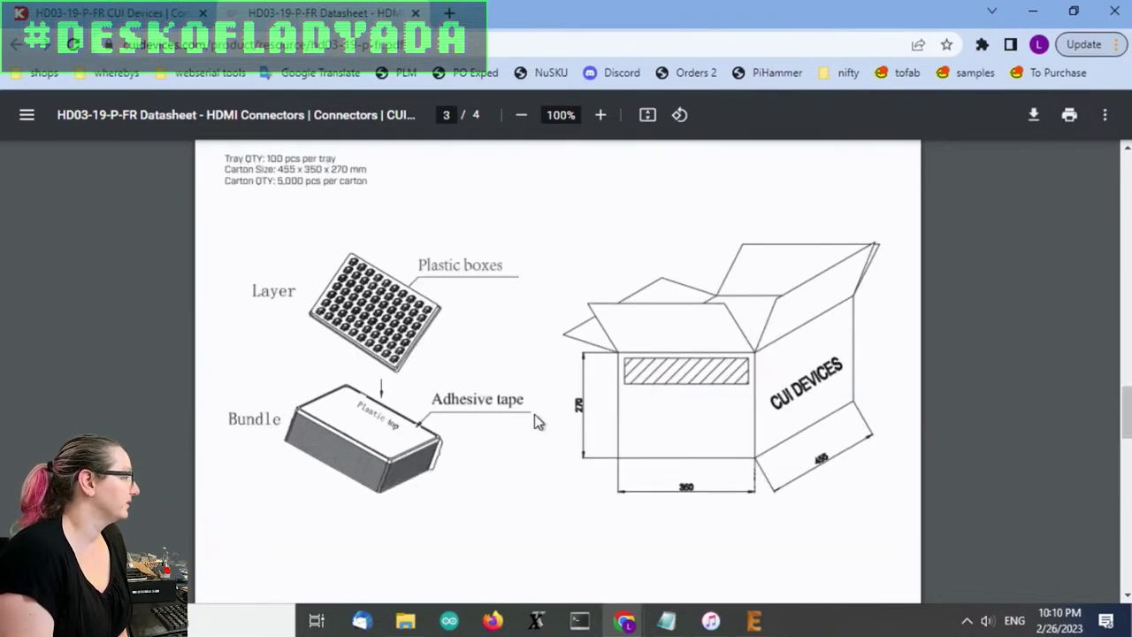
{"action": "scroll", "coordinate": [535, 431], "scroll_direction": "down", "scroll_amount": 7}
{"action": "scroll", "coordinate": [536, 433], "scroll_direction": "up", "scroll_amount": 6}
{"action": "scroll", "coordinate": [534, 437], "scroll_direction": "up", "scroll_amount": 6}
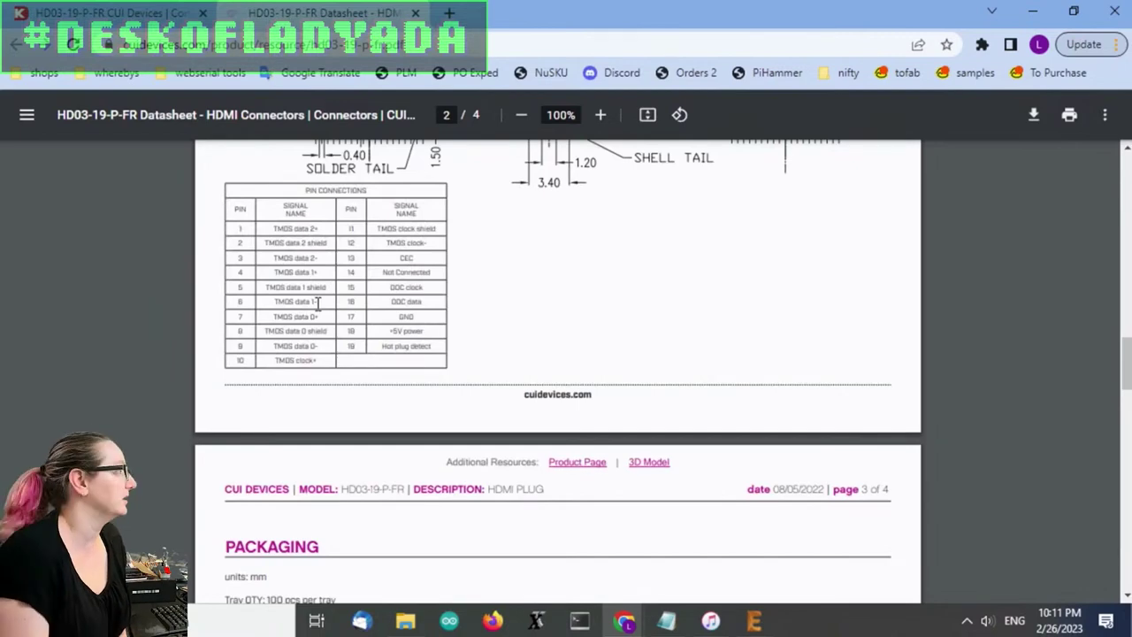
{"action": "left_click", "coordinate": [135, 13]}
Go back and change the filters from HDMI plugs to HDMI receptacles.
{"action": "left_click", "coordinate": [16, 48]}
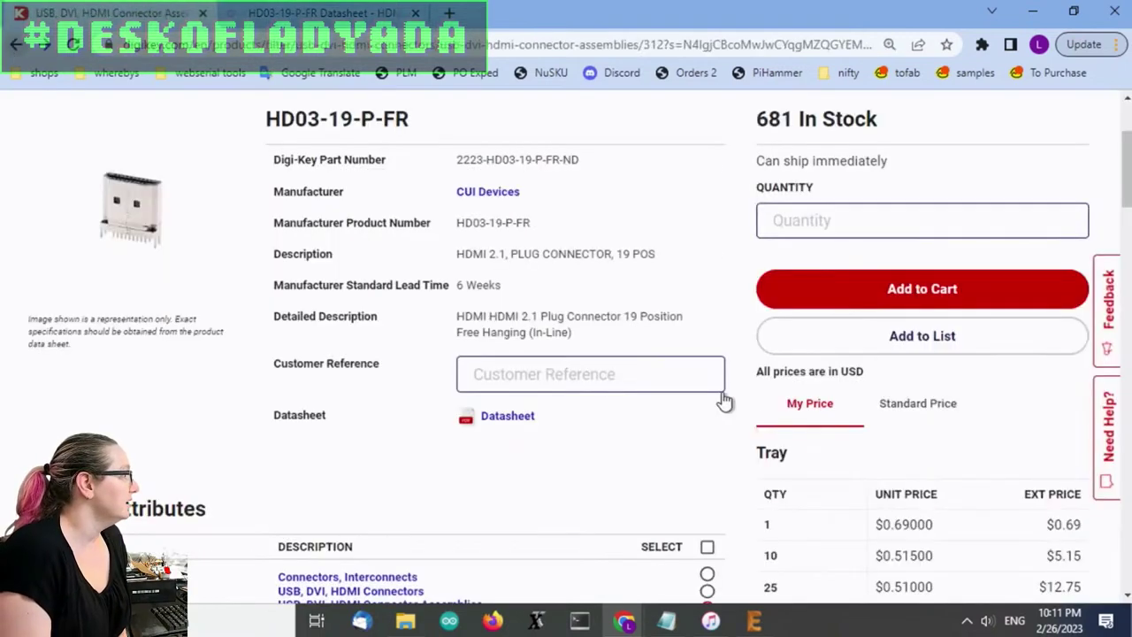
{"action": "scroll", "coordinate": [522, 393], "scroll_direction": "up", "scroll_amount": 5}
{"action": "scroll", "coordinate": [539, 336], "scroll_direction": "up", "scroll_amount": 3}
{"action": "scroll", "coordinate": [555, 287], "scroll_direction": "up", "scroll_amount": 2}
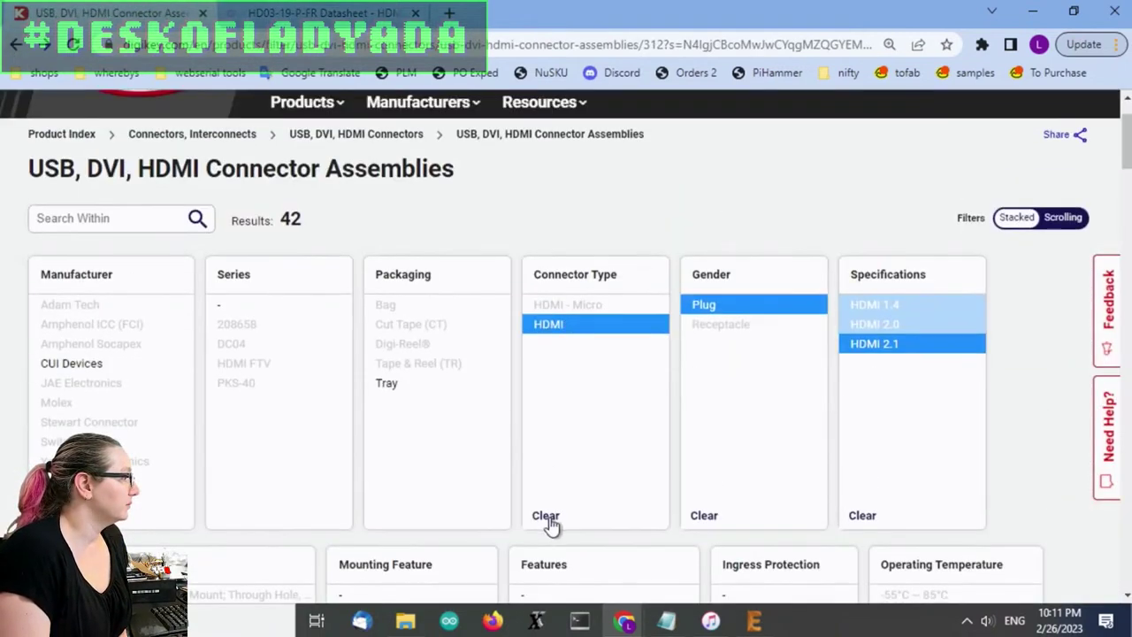
{"action": "left_click", "coordinate": [547, 517]}
{"action": "left_click", "coordinate": [543, 325]}
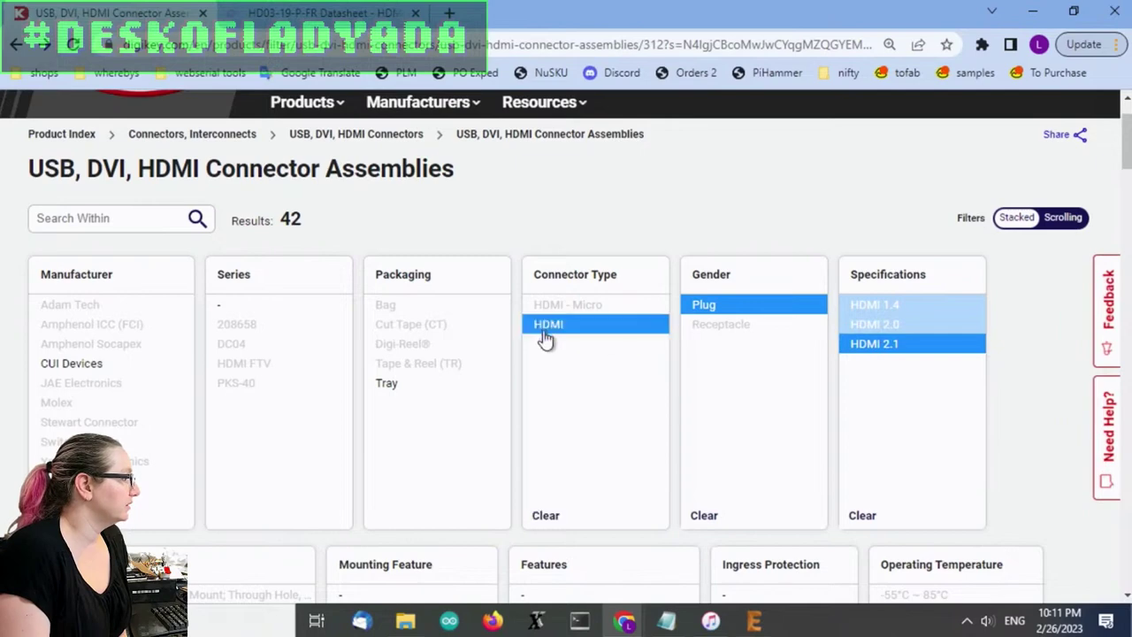
{"action": "left_click", "coordinate": [717, 324]}
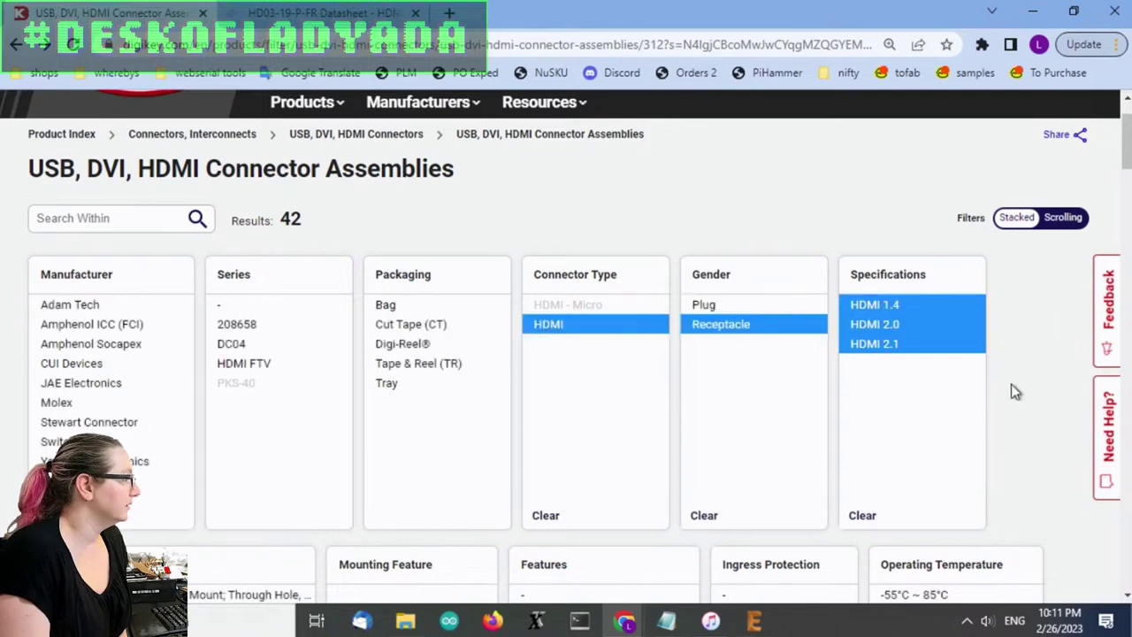
{"action": "scroll", "coordinate": [1017, 391], "scroll_direction": "down", "scroll_amount": 5}
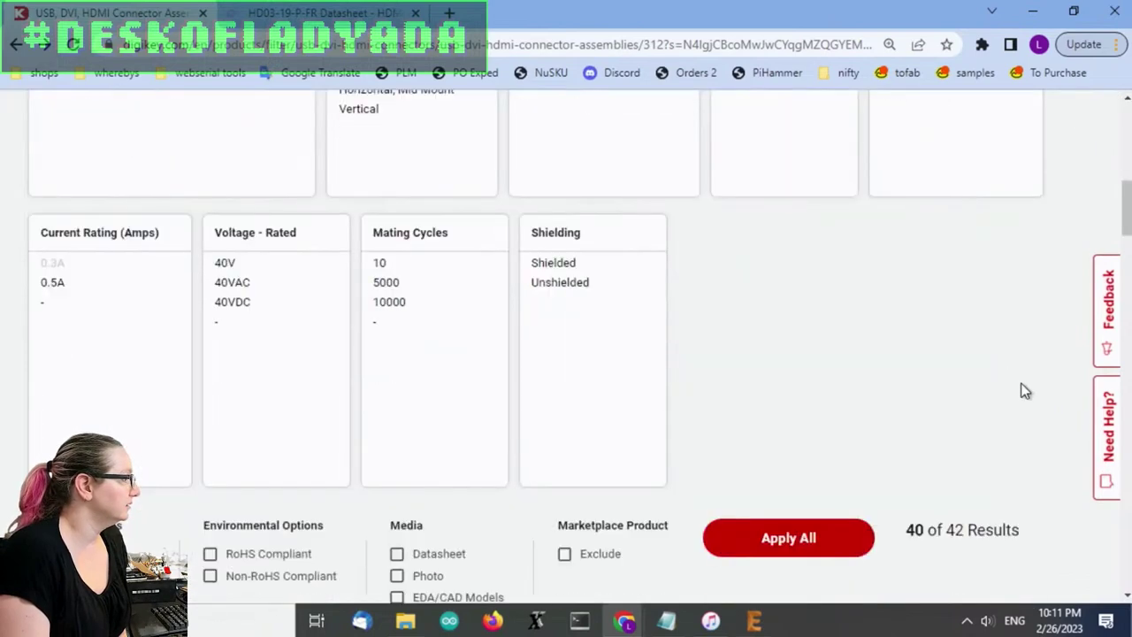
{"action": "left_click", "coordinate": [786, 552]}
Scroll through the 40 HDMI receptacle results and their feature filters.
{"action": "scroll", "coordinate": [794, 363], "scroll_direction": "down", "scroll_amount": 5}
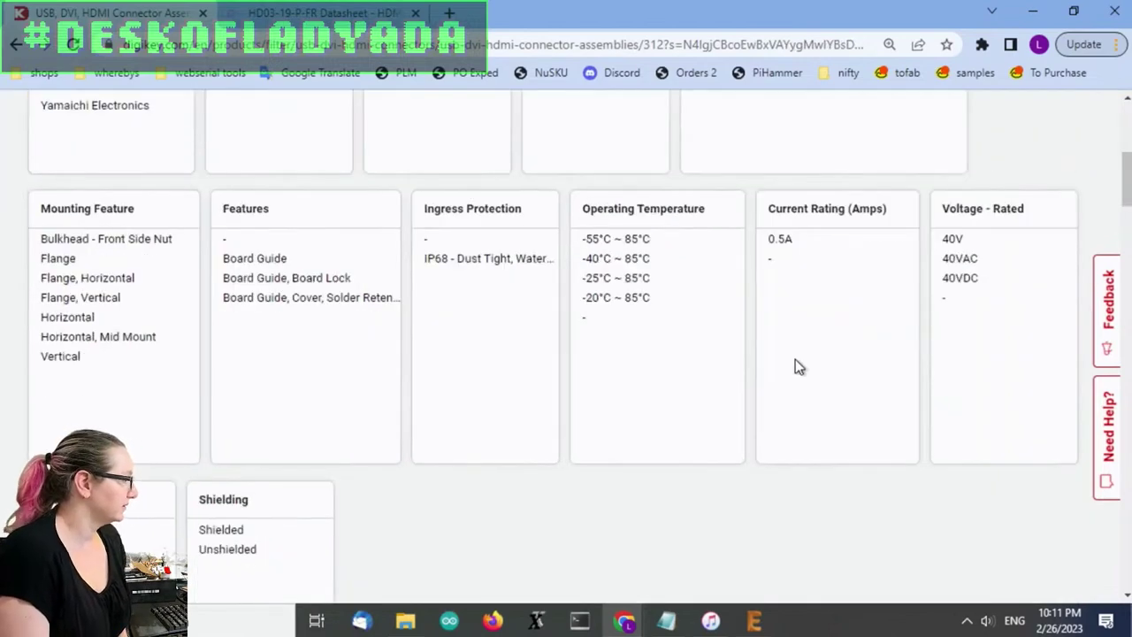
{"action": "scroll", "coordinate": [796, 360], "scroll_direction": "down", "scroll_amount": 4}
{"action": "scroll", "coordinate": [796, 360], "scroll_direction": "down", "scroll_amount": 5}
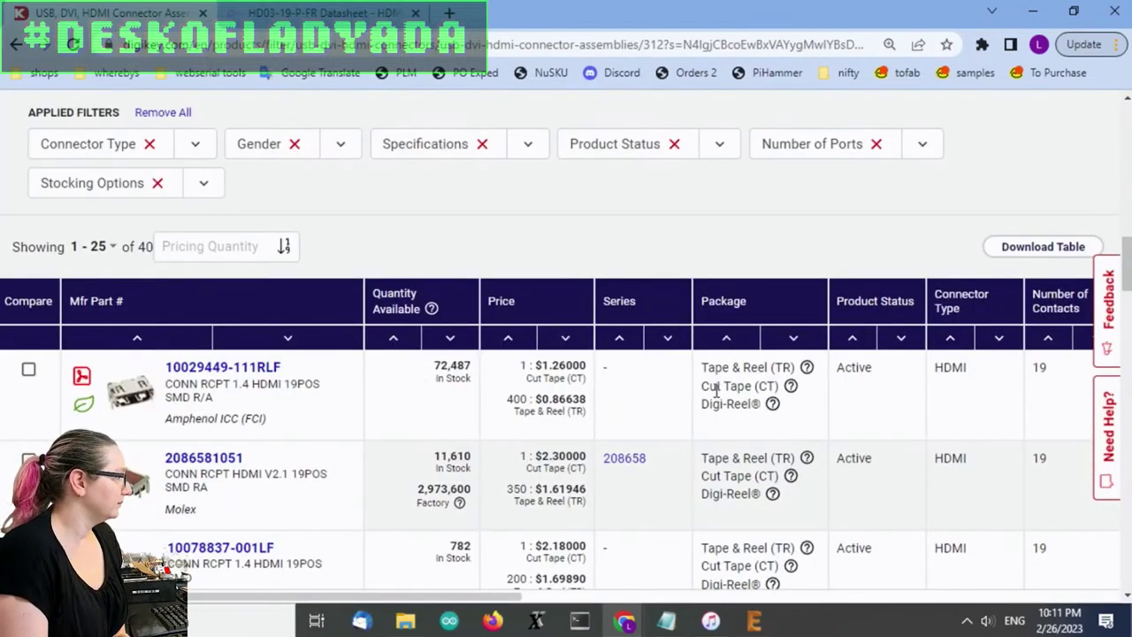
{"action": "scroll", "coordinate": [579, 379], "scroll_direction": "down", "scroll_amount": 1}
{"action": "scroll", "coordinate": [582, 378], "scroll_direction": "down", "scroll_amount": 1}
{"action": "scroll", "coordinate": [581, 378], "scroll_direction": "down", "scroll_amount": 1}
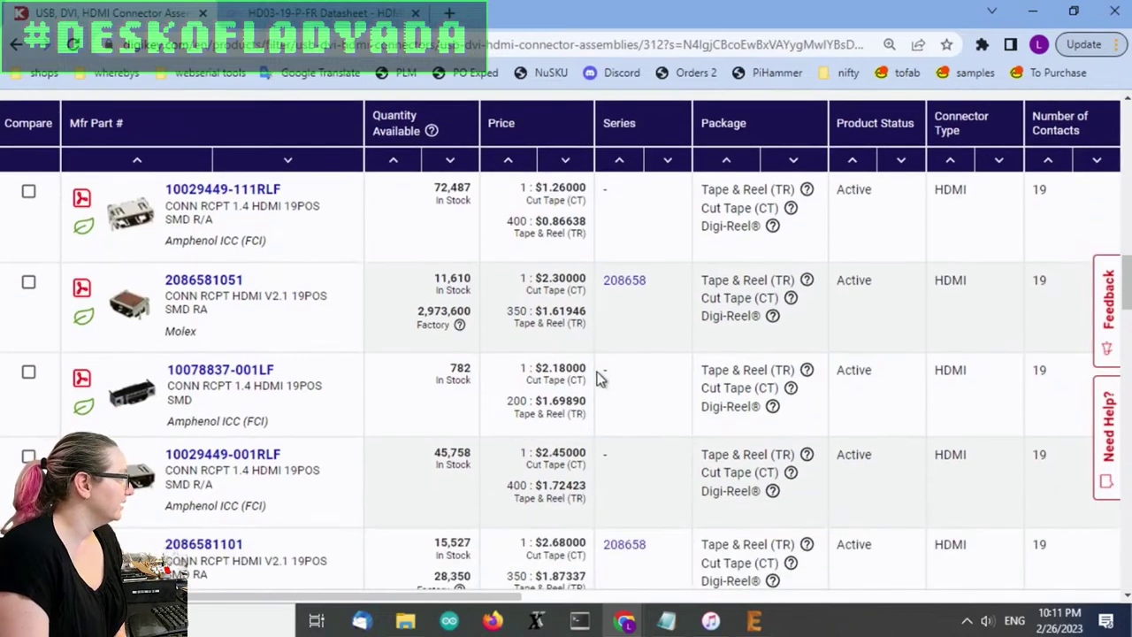
{"action": "scroll", "coordinate": [597, 379], "scroll_direction": "up", "scroll_amount": 5}
{"action": "scroll", "coordinate": [598, 379], "scroll_direction": "up", "scroll_amount": 3}
{"action": "scroll", "coordinate": [597, 379], "scroll_direction": "up", "scroll_amount": 3}
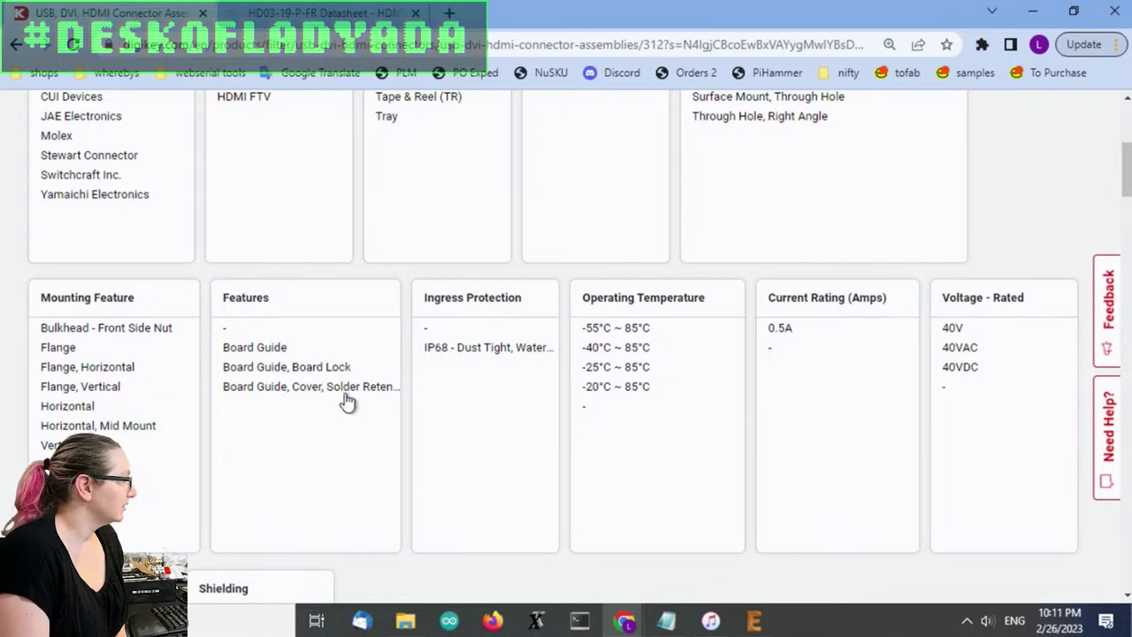
Switch the mounting feature filter from horizontal to vertical and apply it.
{"action": "left_click", "coordinate": [147, 409]}
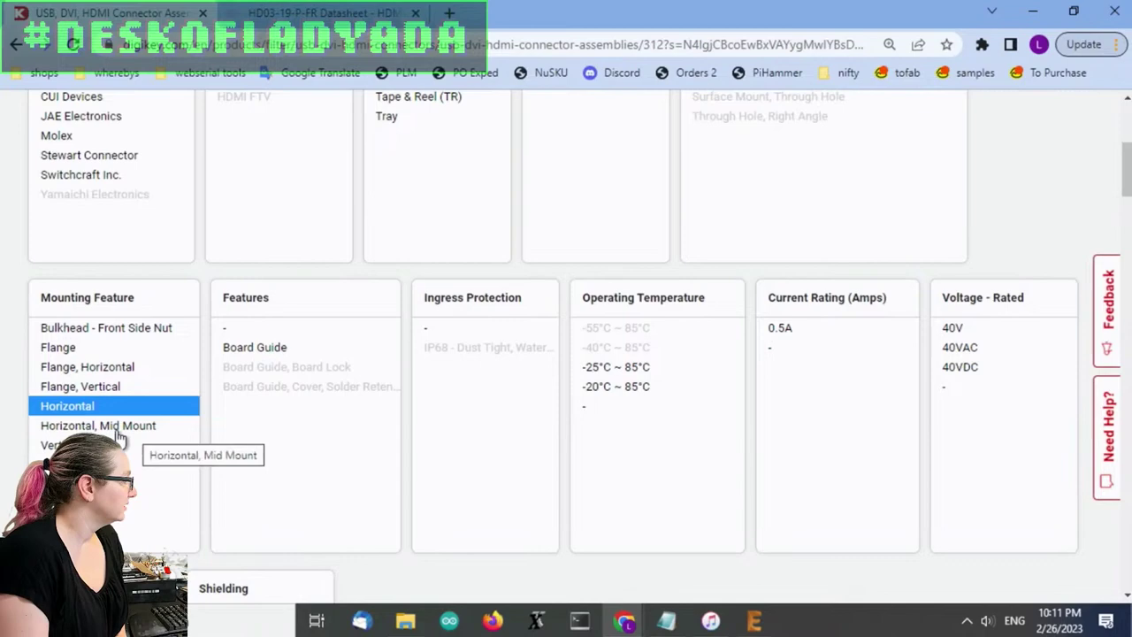
{"action": "scroll", "coordinate": [791, 531], "scroll_direction": "down", "scroll_amount": 1}
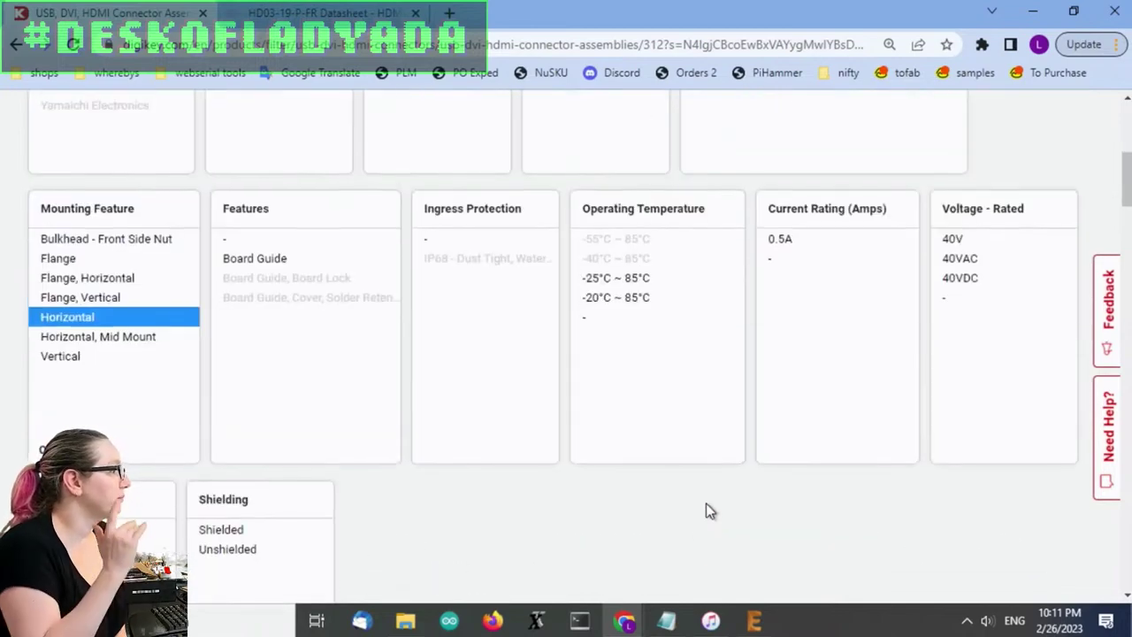
{"action": "left_click", "coordinate": [79, 356]}
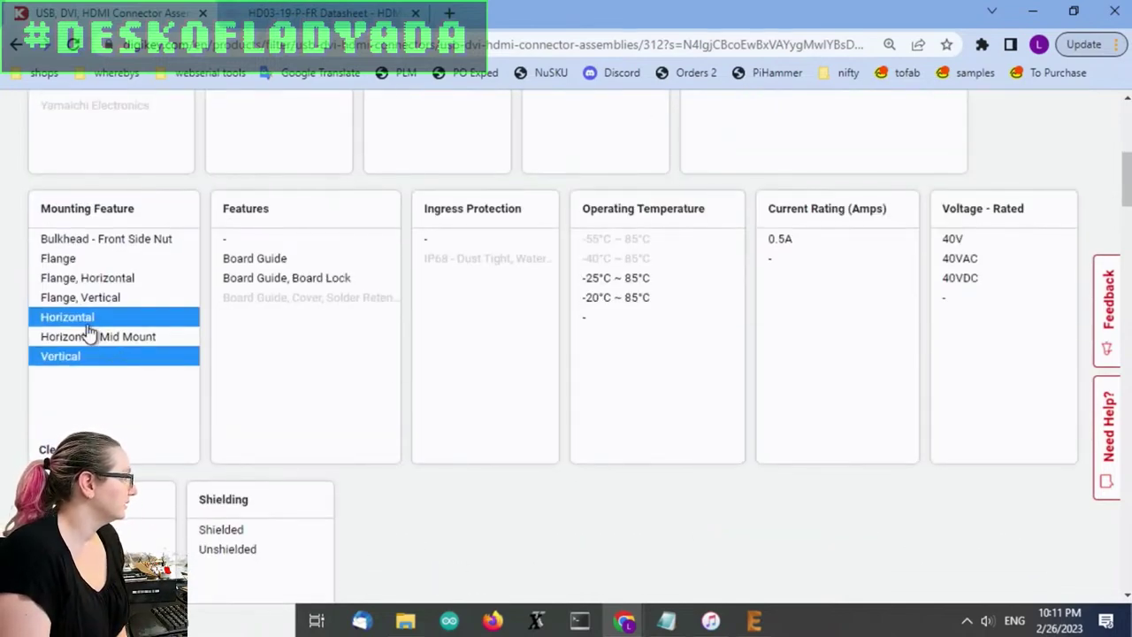
{"action": "left_click", "coordinate": [84, 319]}
{"action": "scroll", "coordinate": [387, 399], "scroll_direction": "down", "scroll_amount": 5}
{"action": "left_click", "coordinate": [808, 368]}
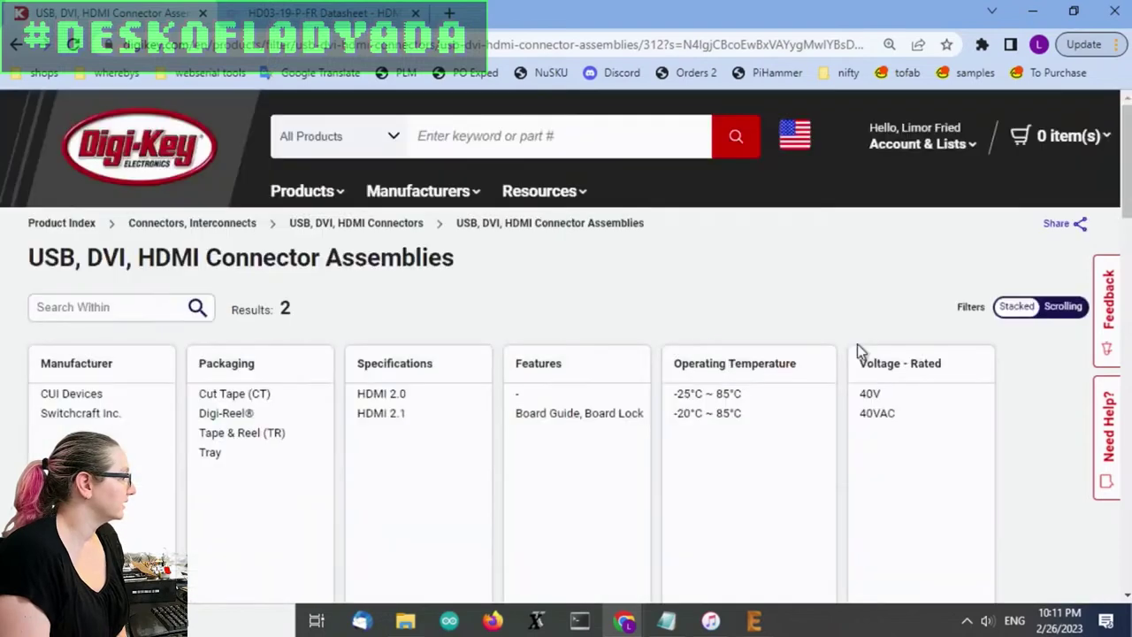
Review the two vertical results: Switchcraft RAVHD19ETR and CUI HD01-19-RA-TH.
{"action": "scroll", "coordinate": [811, 371], "scroll_direction": "down", "scroll_amount": 4}
{"action": "scroll", "coordinate": [129, 287], "scroll_direction": "down", "scroll_amount": 2}
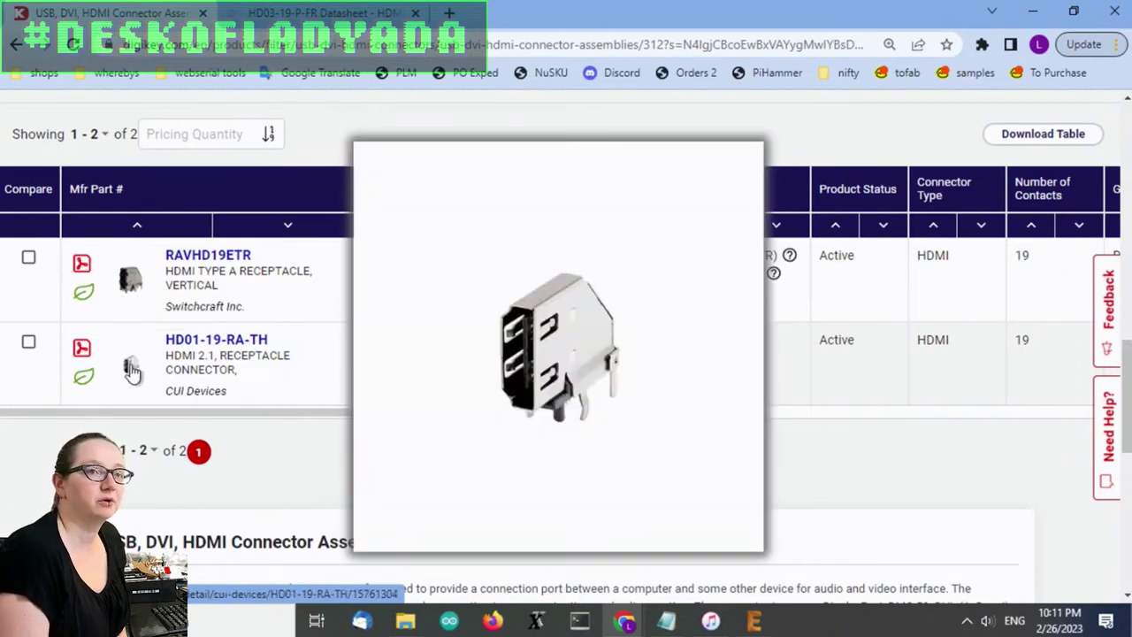
{"action": "mouse_move", "coordinate": [131, 362]}
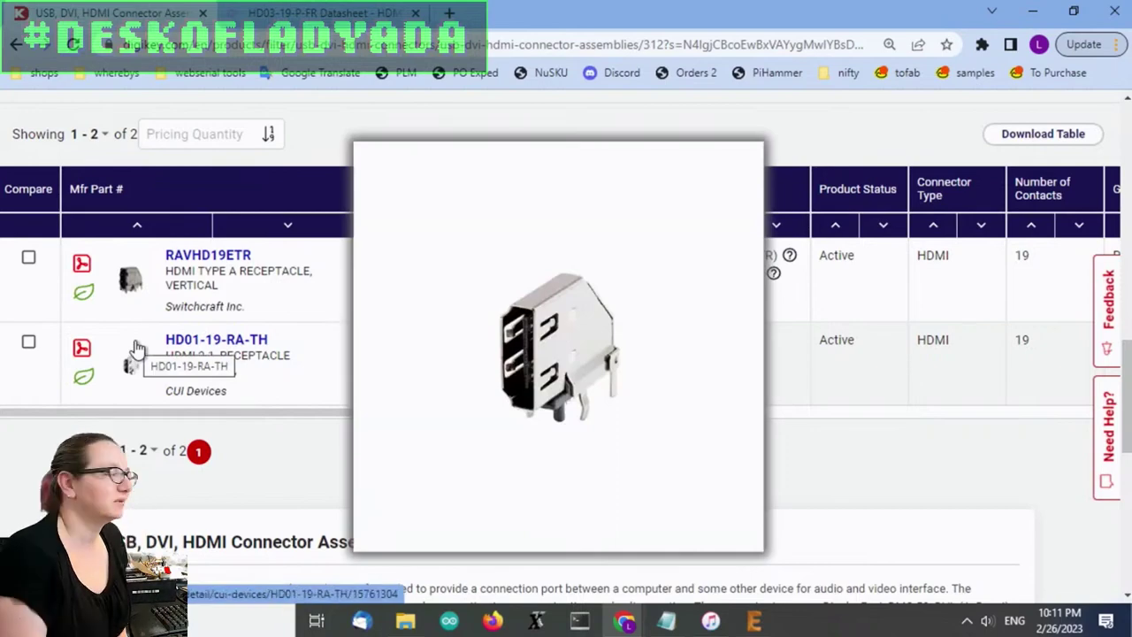
{"action": "scroll", "coordinate": [161, 369], "scroll_direction": "up", "scroll_amount": 6}
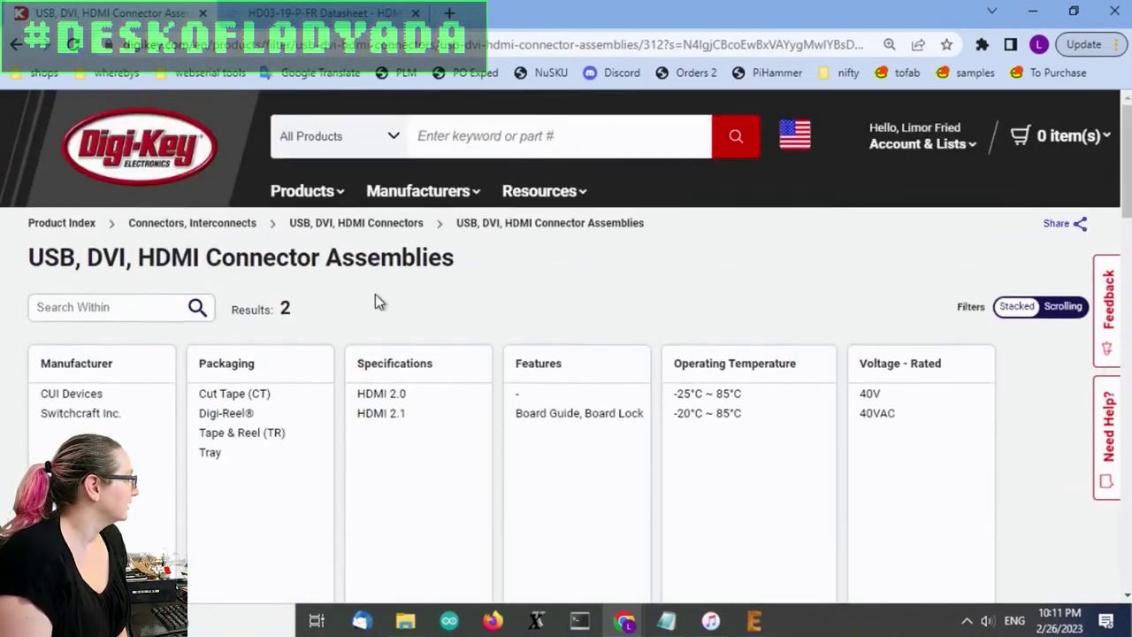
{"action": "scroll", "coordinate": [375, 296], "scroll_direction": "down", "scroll_amount": 2}
{"action": "scroll", "coordinate": [356, 269], "scroll_direction": "down", "scroll_amount": 5}
{"action": "scroll", "coordinate": [281, 282], "scroll_direction": "down", "scroll_amount": 1}
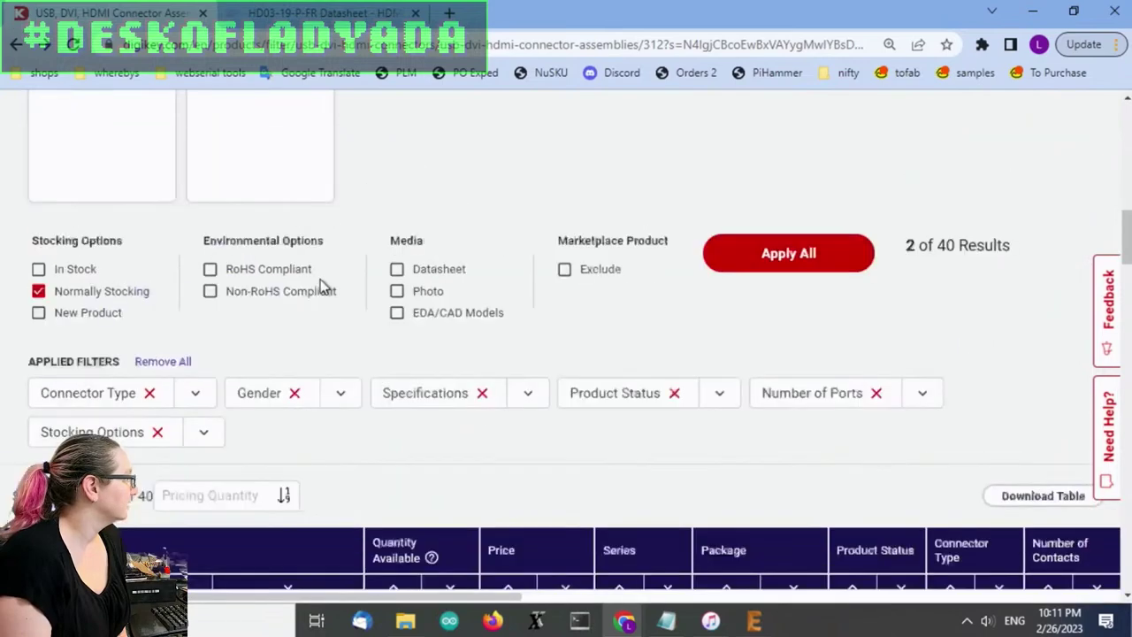
{"action": "scroll", "coordinate": [322, 286], "scroll_direction": "up", "scroll_amount": 5}
Switch the mounting feature filter back from vertical to horizontal and apply it.
{"action": "scroll", "coordinate": [178, 368], "scroll_direction": "down", "scroll_amount": 3}
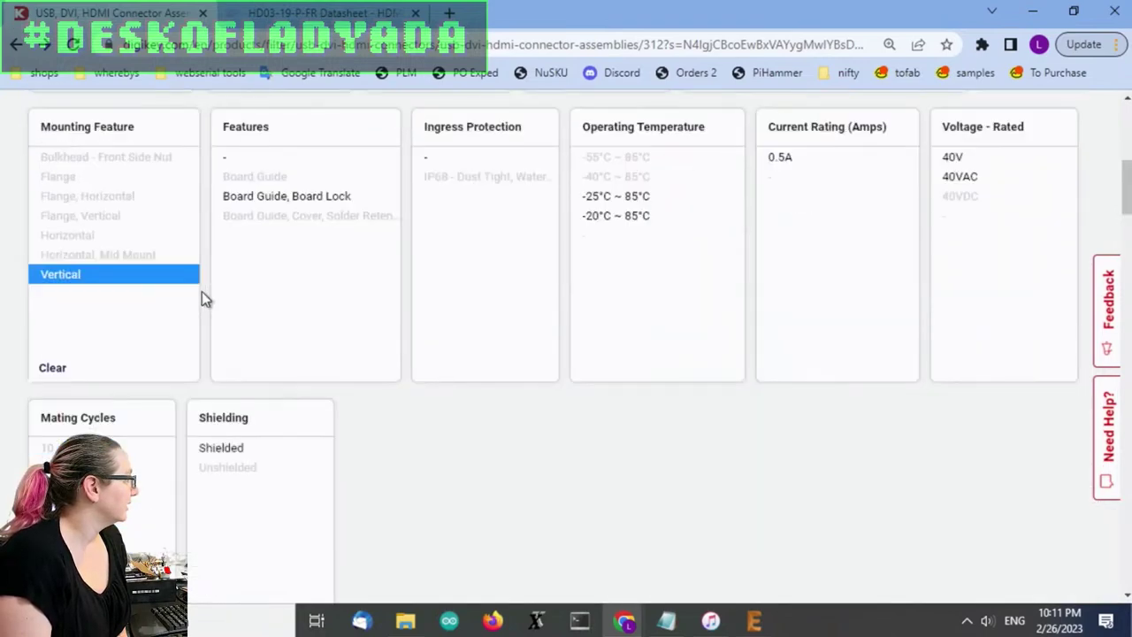
{"action": "left_click", "coordinate": [50, 363]}
{"action": "left_click", "coordinate": [92, 232]}
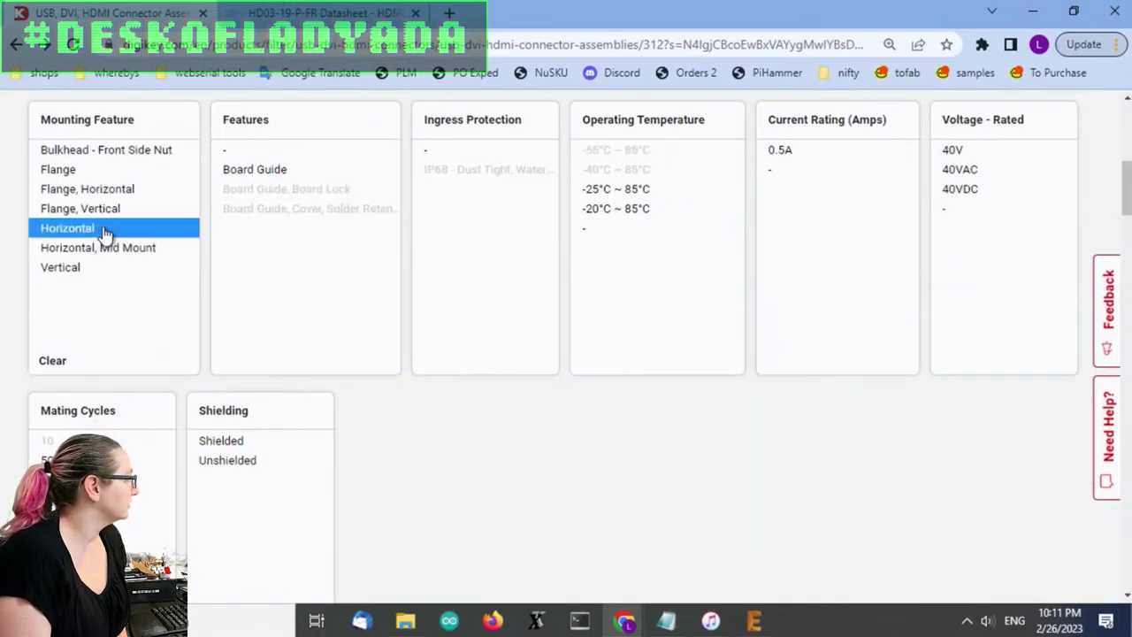
{"action": "scroll", "coordinate": [527, 465], "scroll_direction": "down", "scroll_amount": 4}
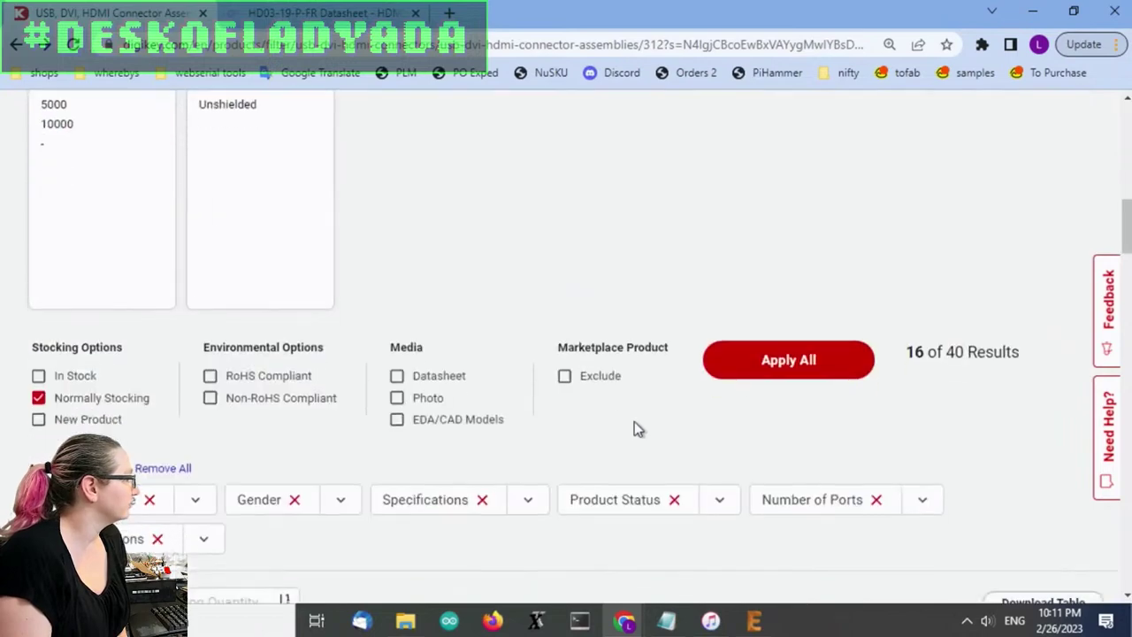
{"action": "left_click", "coordinate": [771, 364]}
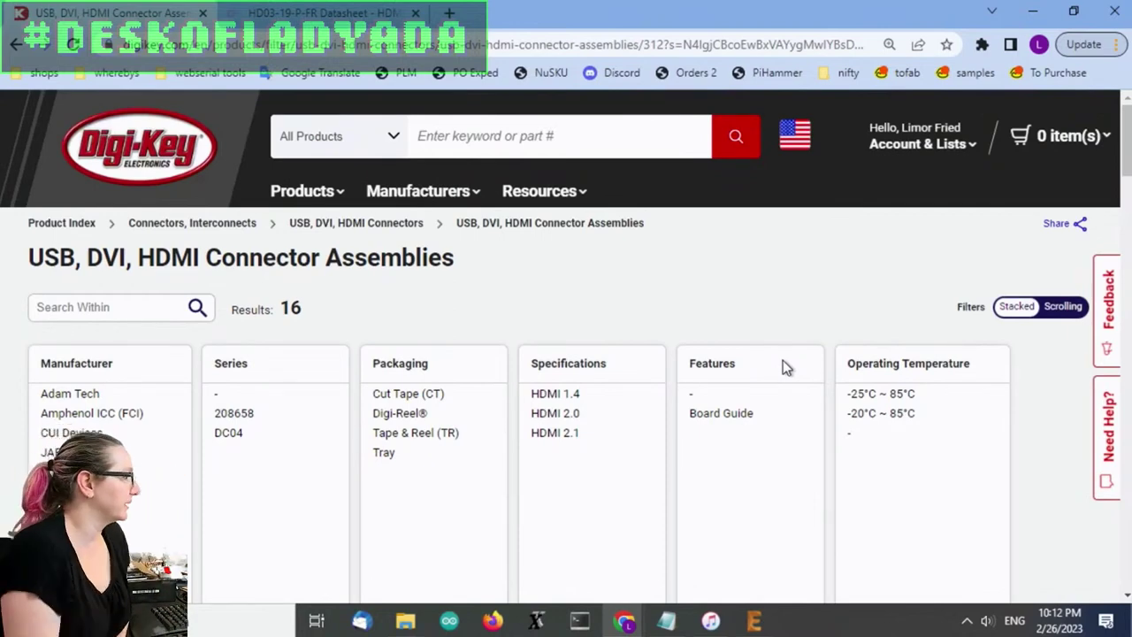
Scroll through the 16 right-angle receptacle results, then back up to the filters.
{"action": "scroll", "coordinate": [782, 360], "scroll_direction": "down", "scroll_amount": 5}
{"action": "scroll", "coordinate": [774, 345], "scroll_direction": "down", "scroll_amount": 6}
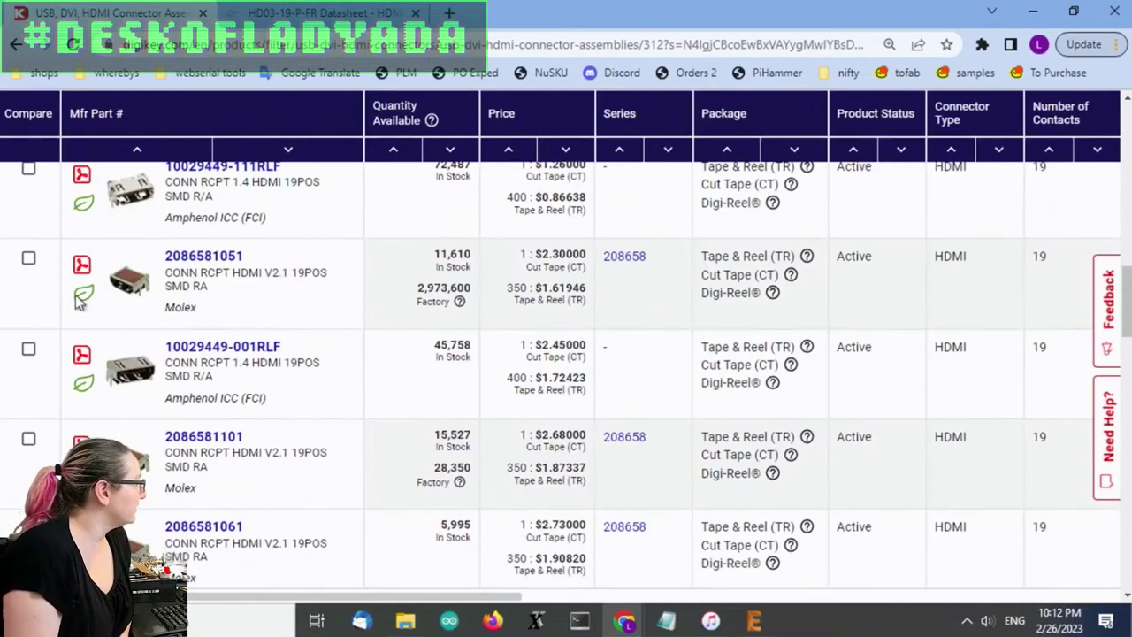
{"action": "scroll", "coordinate": [195, 328], "scroll_direction": "down", "scroll_amount": 1}
{"action": "scroll", "coordinate": [311, 350], "scroll_direction": "down", "scroll_amount": 3}
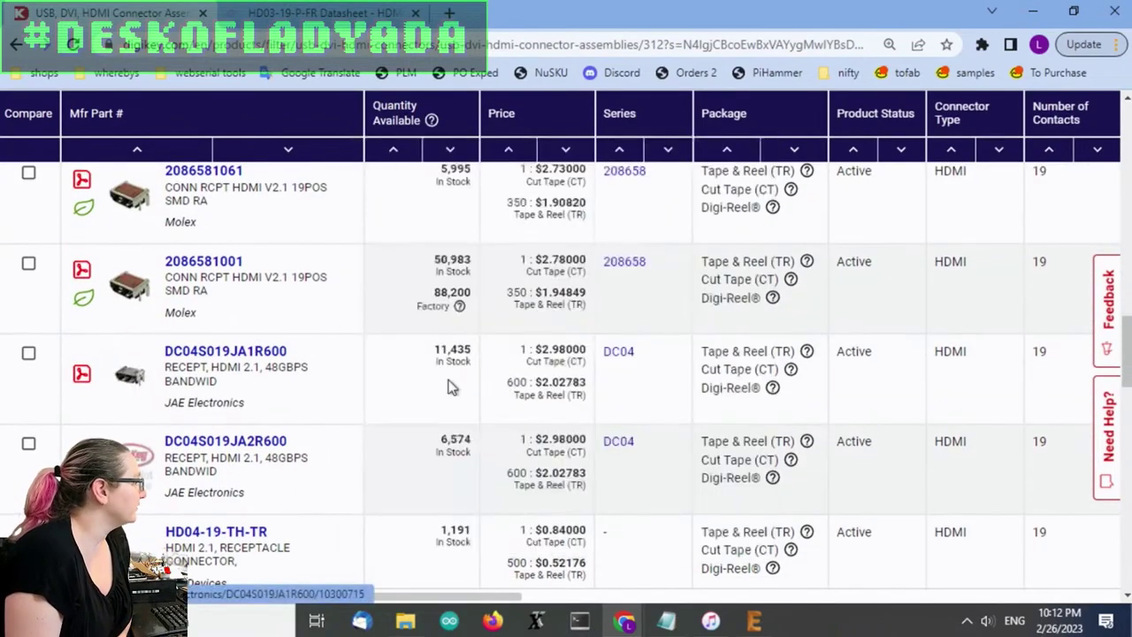
{"action": "scroll", "coordinate": [443, 390], "scroll_direction": "down", "scroll_amount": 3}
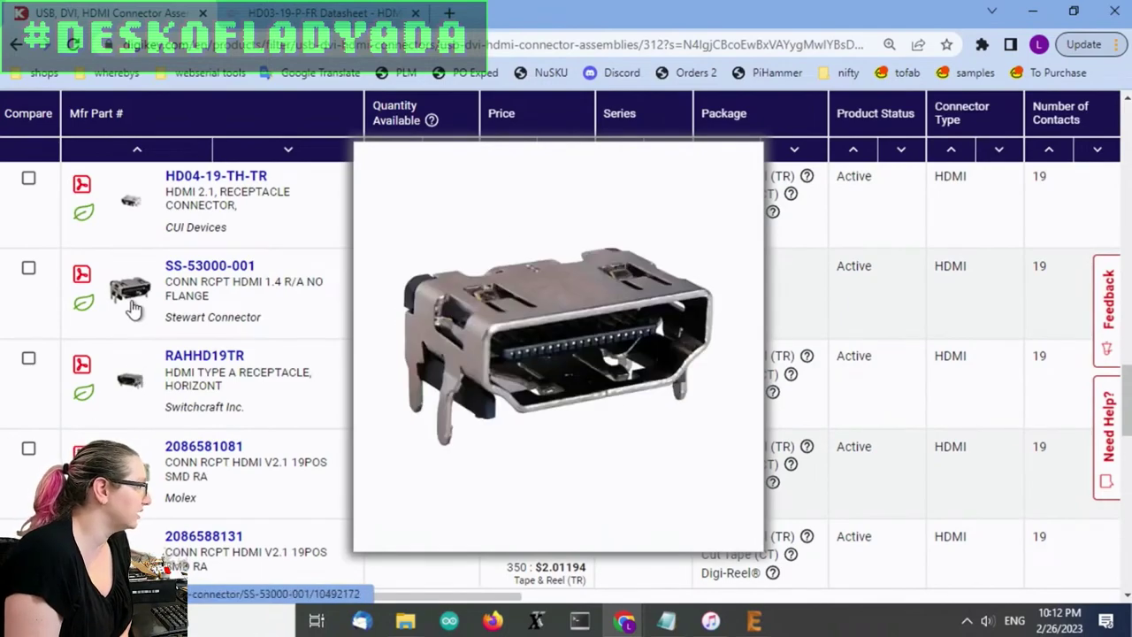
{"action": "scroll", "coordinate": [133, 456], "scroll_direction": "down", "scroll_amount": 1}
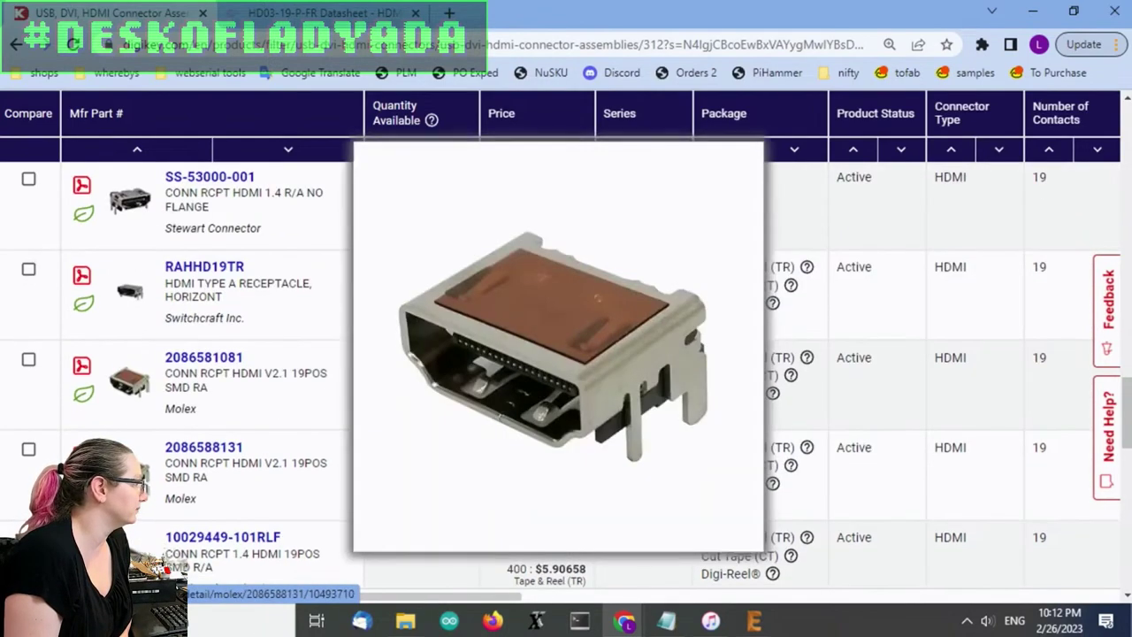
{"action": "scroll", "coordinate": [131, 465], "scroll_direction": "down", "scroll_amount": 1}
{"action": "scroll", "coordinate": [131, 465], "scroll_direction": "down", "scroll_amount": 1}
{"action": "scroll", "coordinate": [237, 455], "scroll_direction": "up", "scroll_amount": 5}
{"action": "scroll", "coordinate": [433, 416], "scroll_direction": "up", "scroll_amount": 5}
{"action": "scroll", "coordinate": [446, 404], "scroll_direction": "up", "scroll_amount": 5}
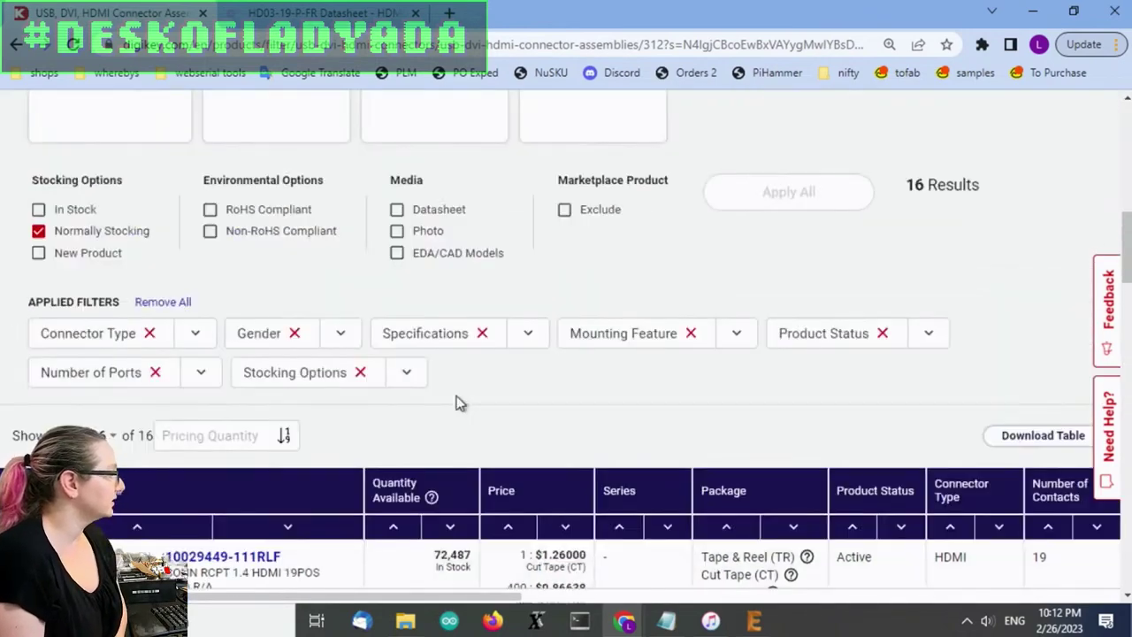
{"action": "scroll", "coordinate": [460, 402], "scroll_direction": "up", "scroll_amount": 3}
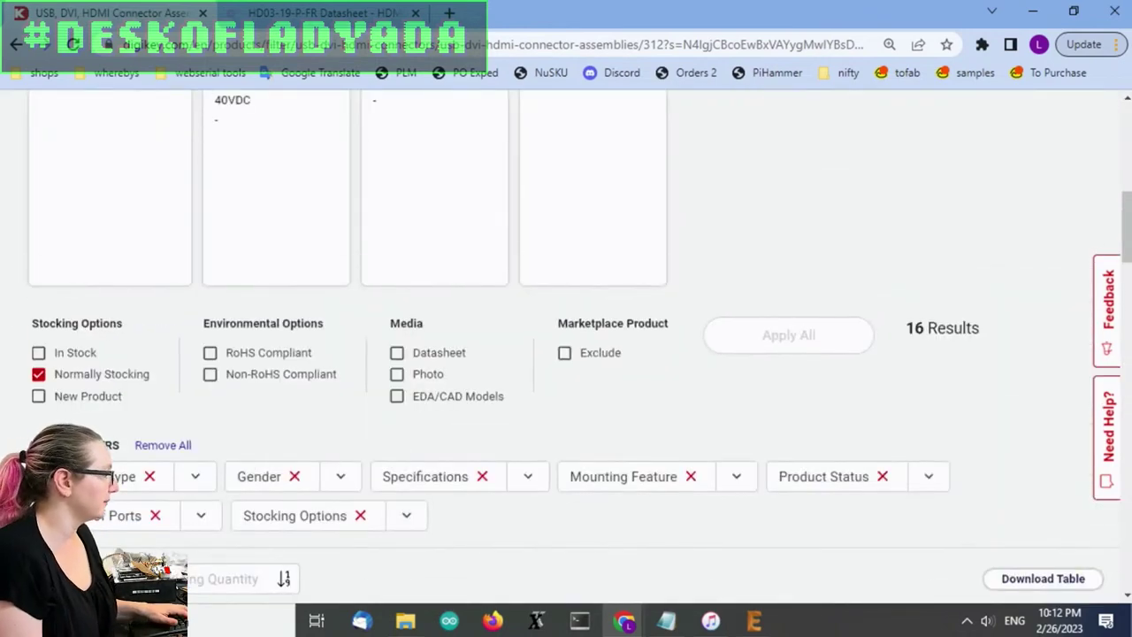
Reprice the HDMI receptacle results at a quantity of 500, cheapest first.
{"action": "scroll", "coordinate": [209, 235], "scroll_direction": "down", "scroll_amount": 4}
{"action": "left_click", "coordinate": [209, 236]}
{"action": "type", "text": "500"}
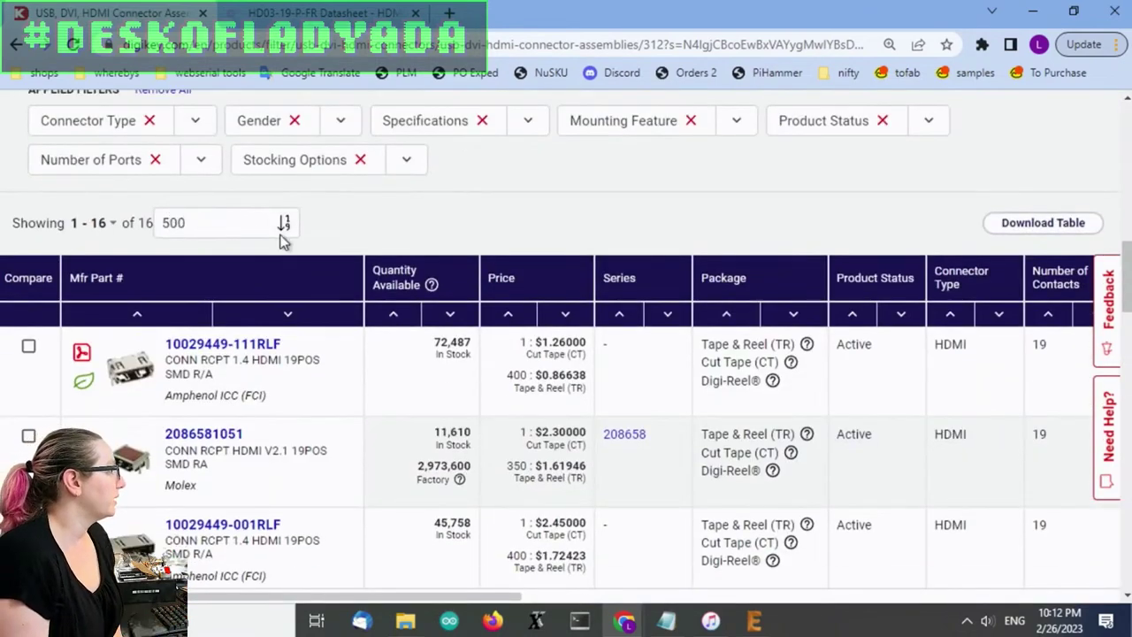
{"action": "key", "text": "Return"}
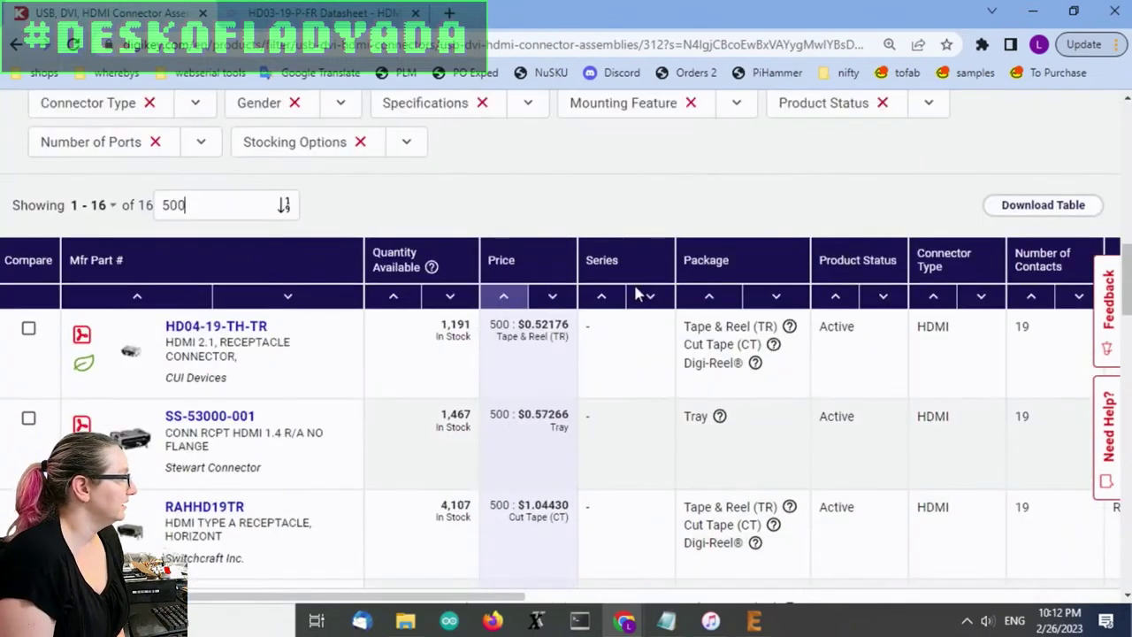
Exclude marketplace products from the results and review the re-ranked list.
{"action": "scroll", "coordinate": [630, 301], "scroll_direction": "up", "scroll_amount": 4}
{"action": "left_click", "coordinate": [601, 265]}
{"action": "left_click", "coordinate": [779, 251]}
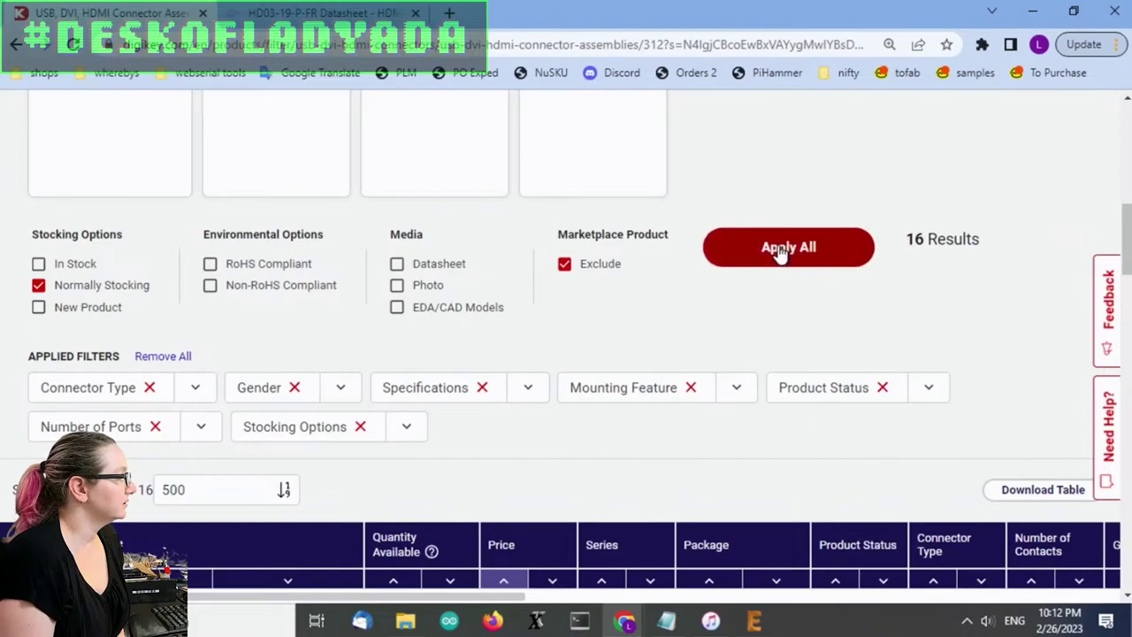
{"action": "scroll", "coordinate": [619, 265], "scroll_direction": "down", "scroll_amount": 4}
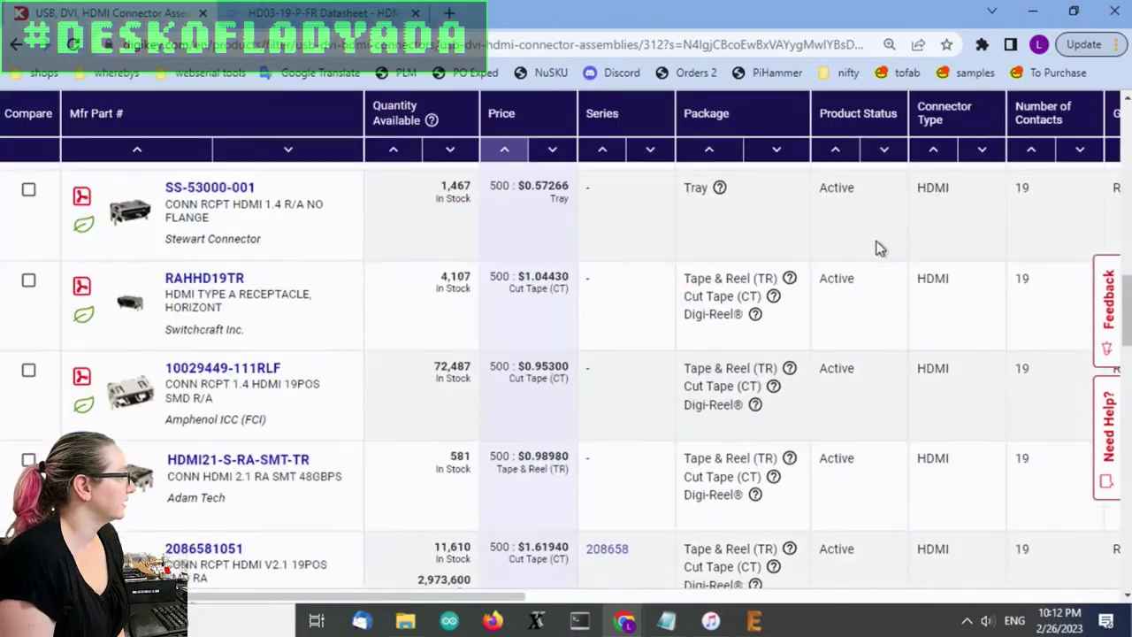
{"action": "scroll", "coordinate": [324, 272], "scroll_direction": "up", "scroll_amount": 2}
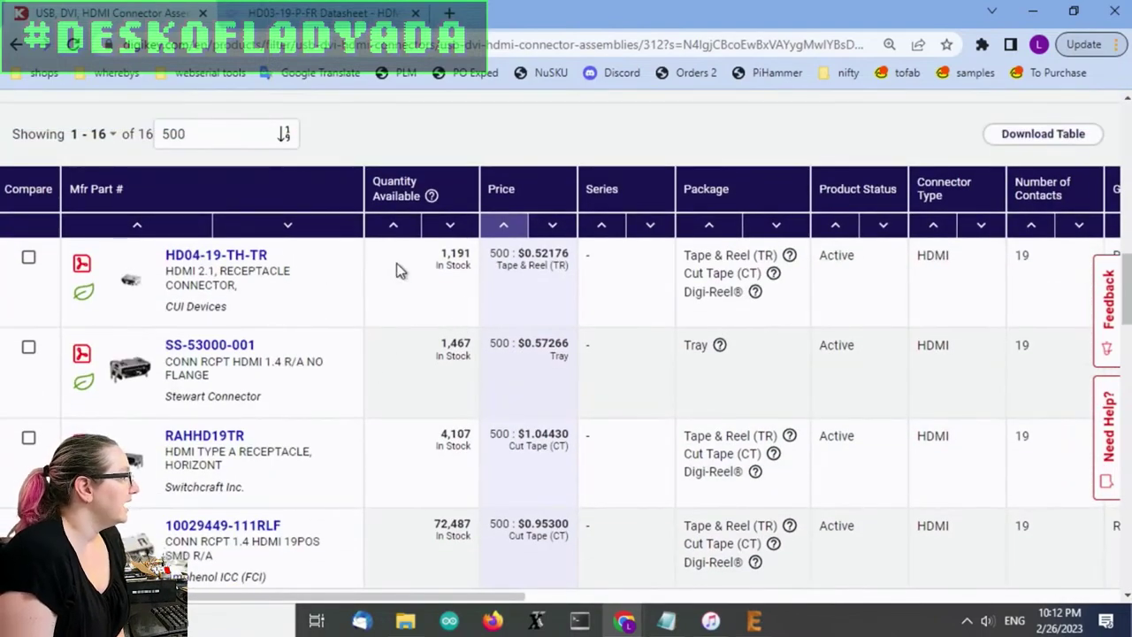
{"action": "scroll", "coordinate": [349, 457], "scroll_direction": "down", "scroll_amount": 1}
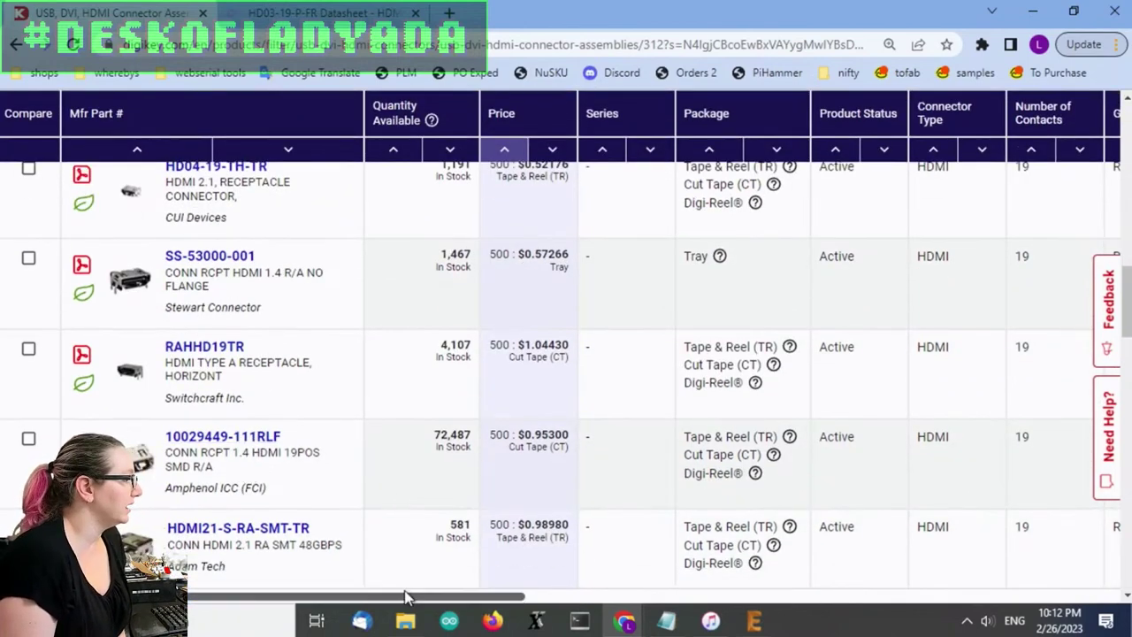
{"action": "left_click_drag", "start_coordinate": [406, 596], "coordinate": [642, 585]}
{"action": "scroll", "coordinate": [766, 311], "scroll_direction": "up", "scroll_amount": 1}
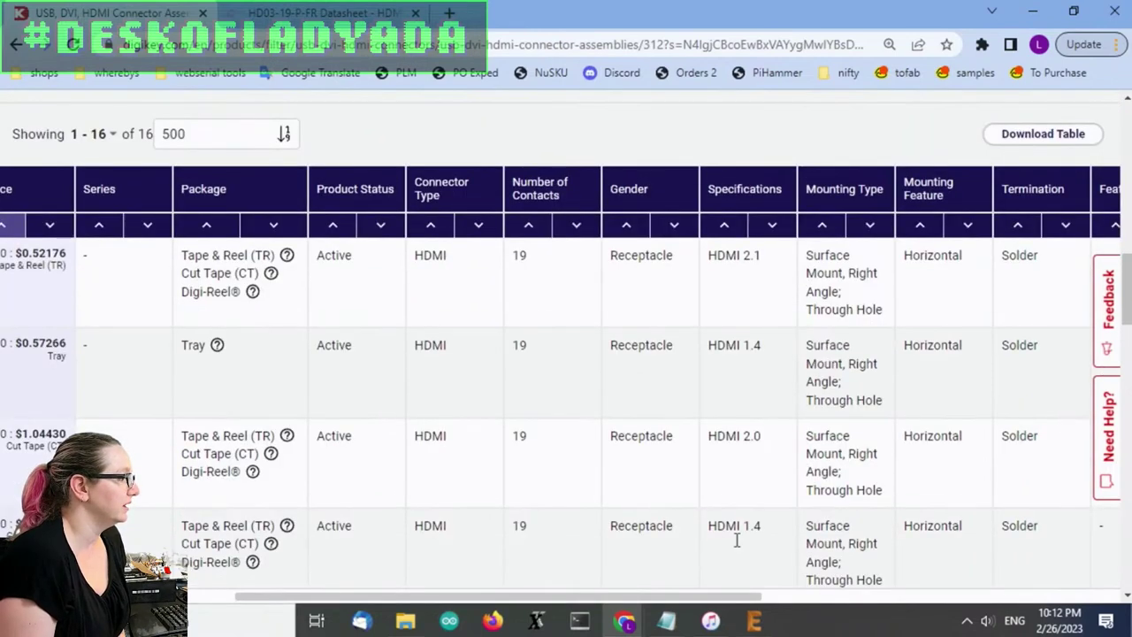
{"action": "left_click_drag", "start_coordinate": [722, 597], "coordinate": [964, 592]}
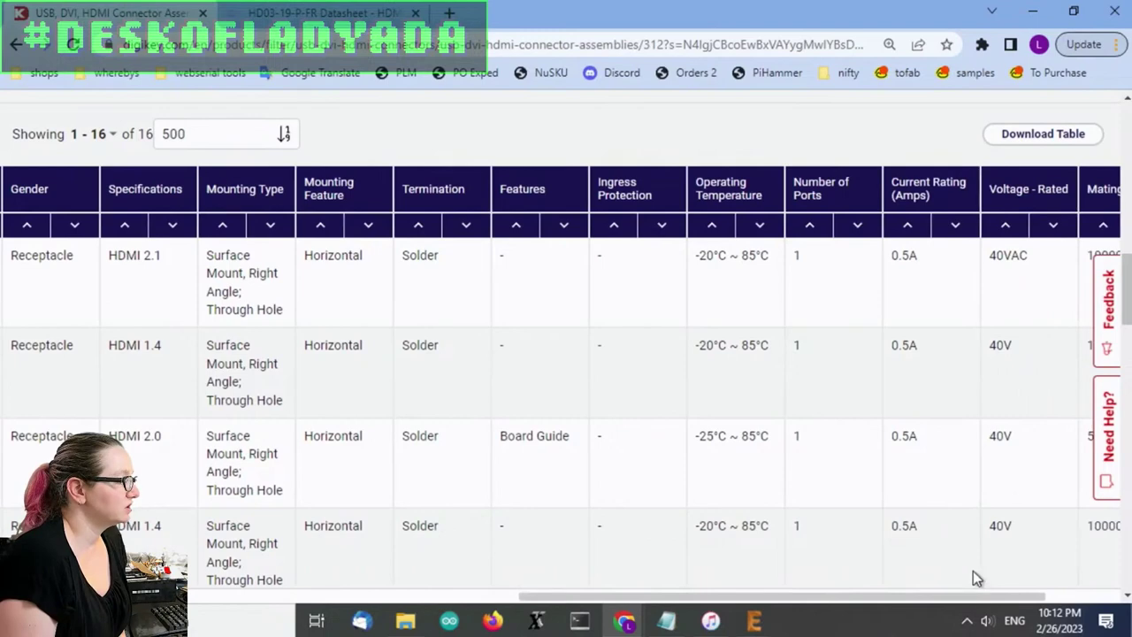
{"action": "left_click_drag", "start_coordinate": [1009, 597], "coordinate": [1081, 596]}
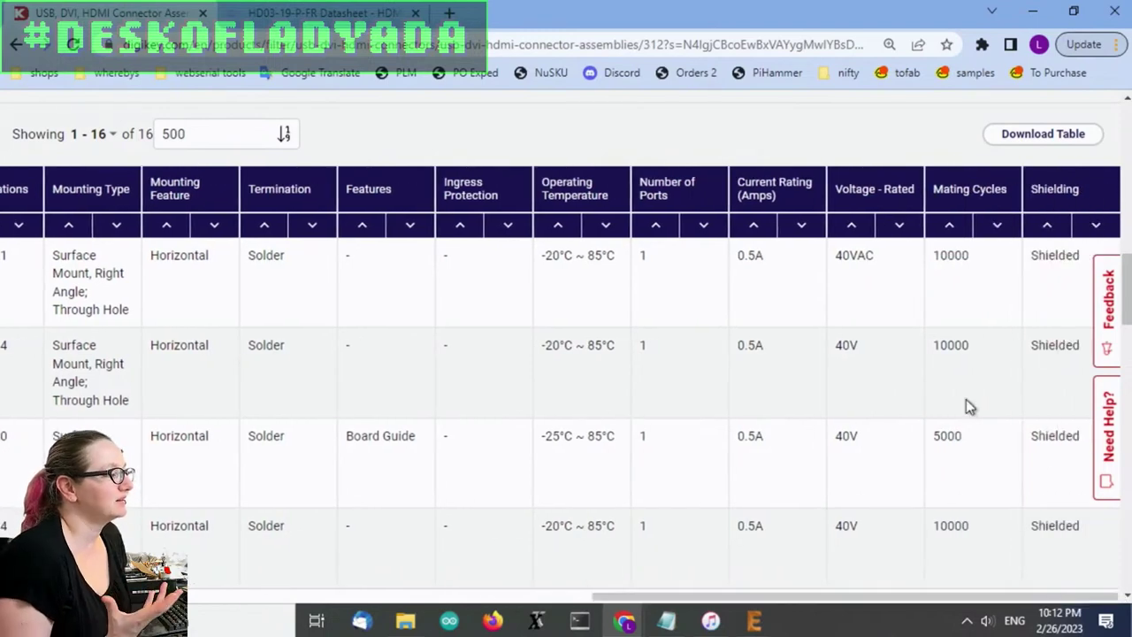
{"action": "mouse_move", "coordinate": [1088, 596]}
{"action": "left_mouse_down"}
{"action": "mouse_move", "coordinate": [799, 620]}
{"action": "mouse_move", "coordinate": [159, 597]}
{"action": "left_mouse_up"}
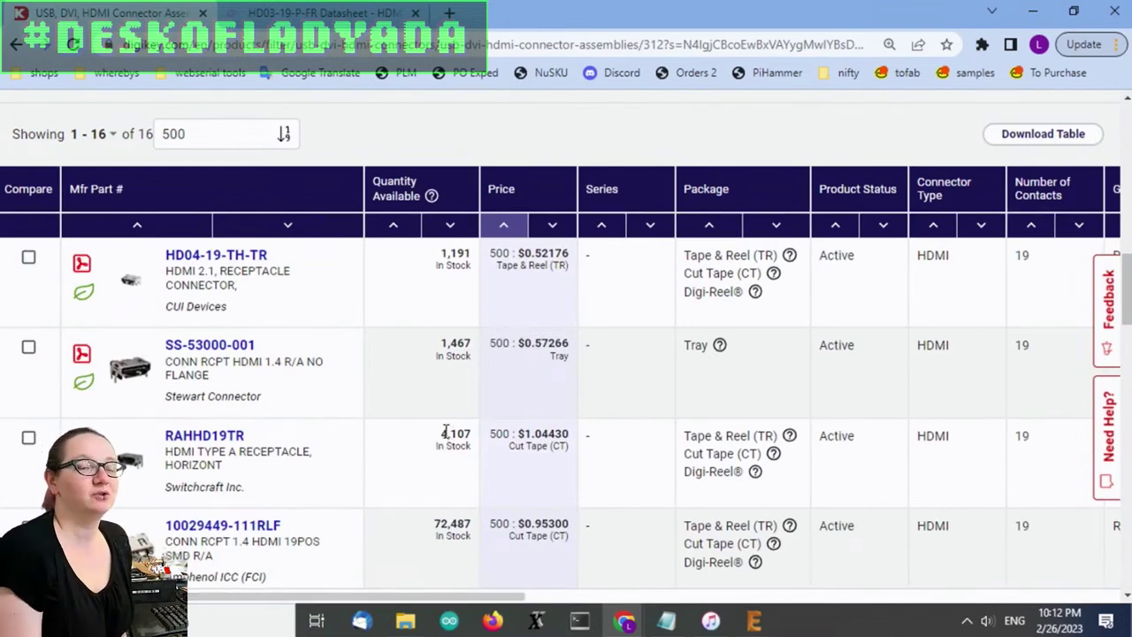
{"action": "scroll", "coordinate": [445, 432], "scroll_direction": "down", "scroll_amount": 2}
{"action": "scroll", "coordinate": [443, 432], "scroll_direction": "down", "scroll_amount": 1}
{"action": "scroll", "coordinate": [438, 433], "scroll_direction": "down", "scroll_amount": 2}
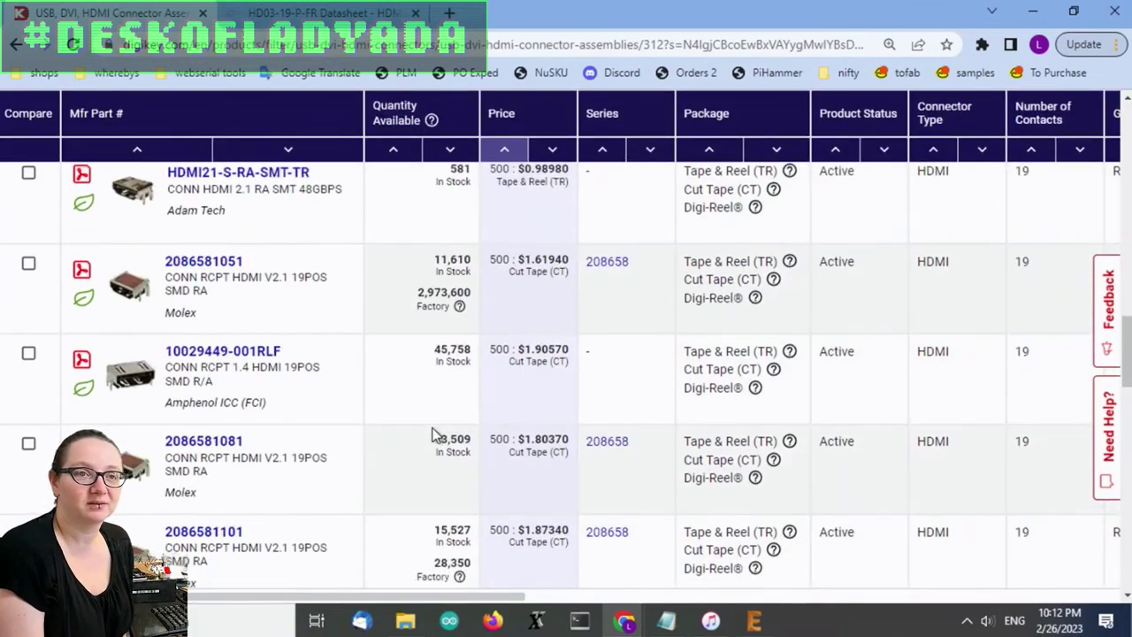
{"action": "scroll", "coordinate": [434, 435], "scroll_direction": "down", "scroll_amount": 1}
{"action": "scroll", "coordinate": [343, 408], "scroll_direction": "down", "scroll_amount": 1}
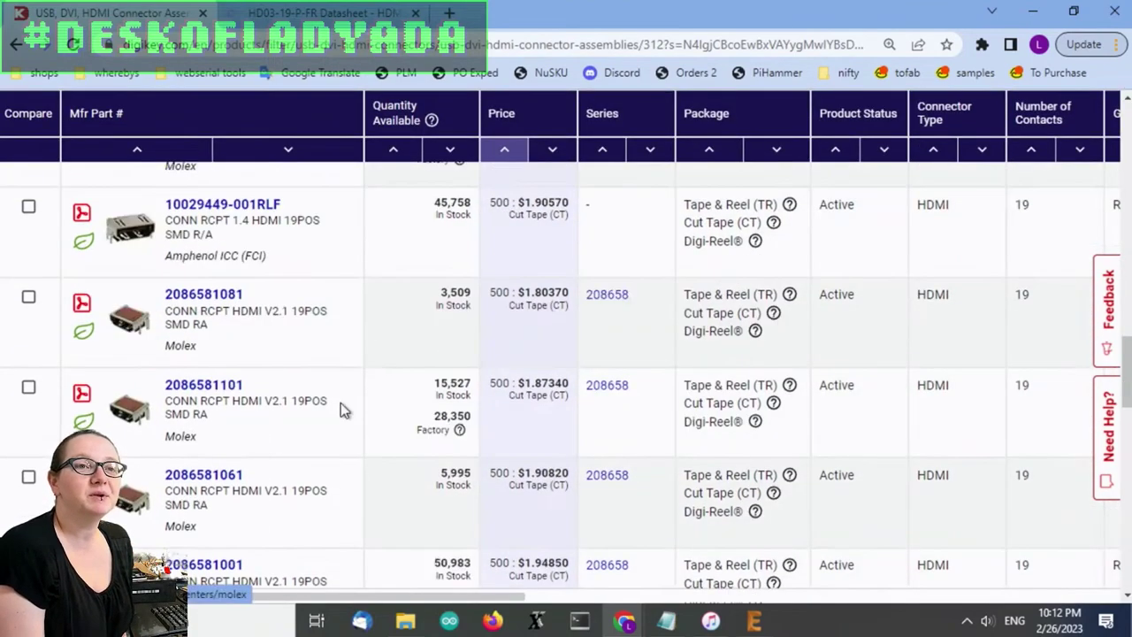
{"action": "scroll", "coordinate": [345, 411], "scroll_direction": "down", "scroll_amount": 1}
{"action": "scroll", "coordinate": [348, 410], "scroll_direction": "down", "scroll_amount": 1}
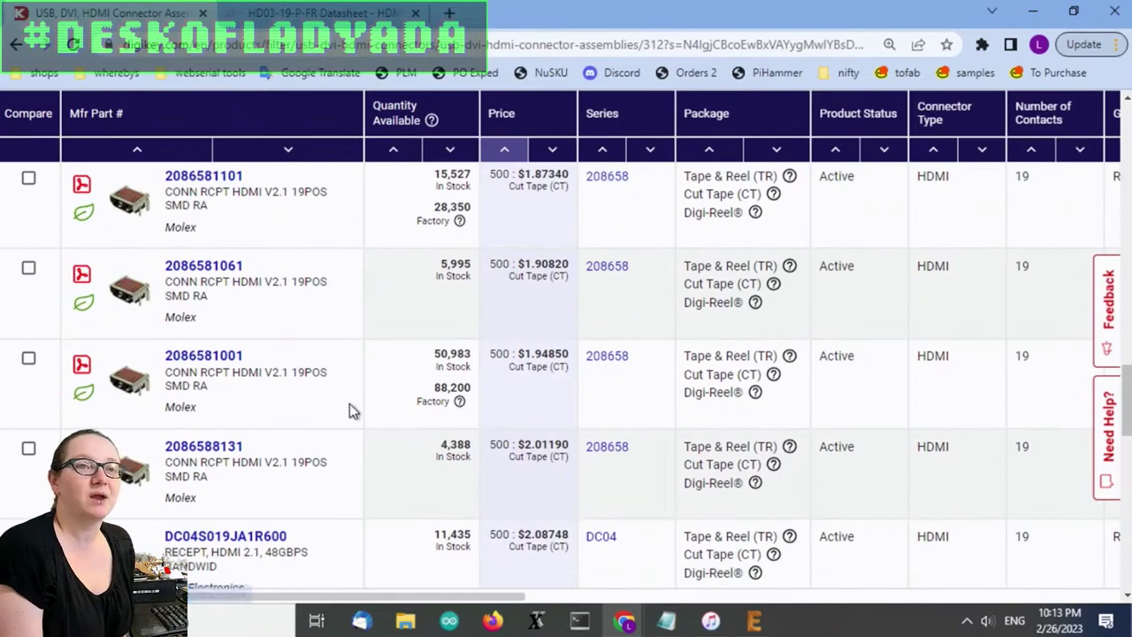
{"action": "scroll", "coordinate": [349, 411], "scroll_direction": "down", "scroll_amount": 2}
{"action": "scroll", "coordinate": [353, 395], "scroll_direction": "up", "scroll_amount": 5}
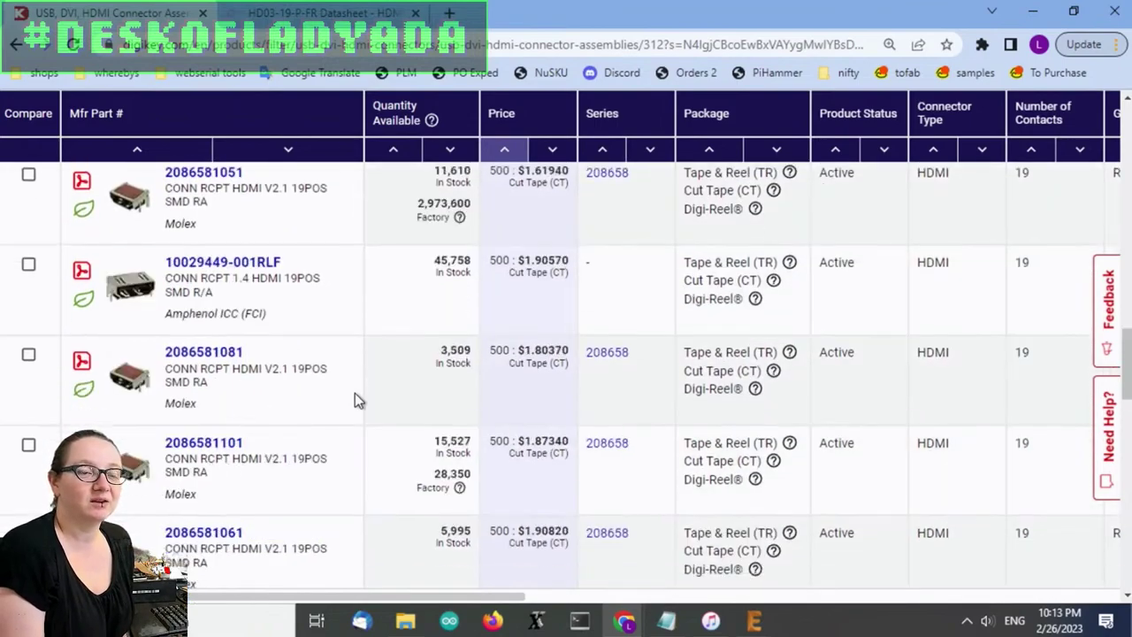
{"action": "scroll", "coordinate": [355, 393], "scroll_direction": "up", "scroll_amount": 5}
{"action": "scroll", "coordinate": [355, 391], "scroll_direction": "up", "scroll_amount": 3}
{"action": "scroll", "coordinate": [356, 391], "scroll_direction": "up", "scroll_amount": 3}
{"action": "scroll", "coordinate": [354, 391], "scroll_direction": "down", "scroll_amount": 2}
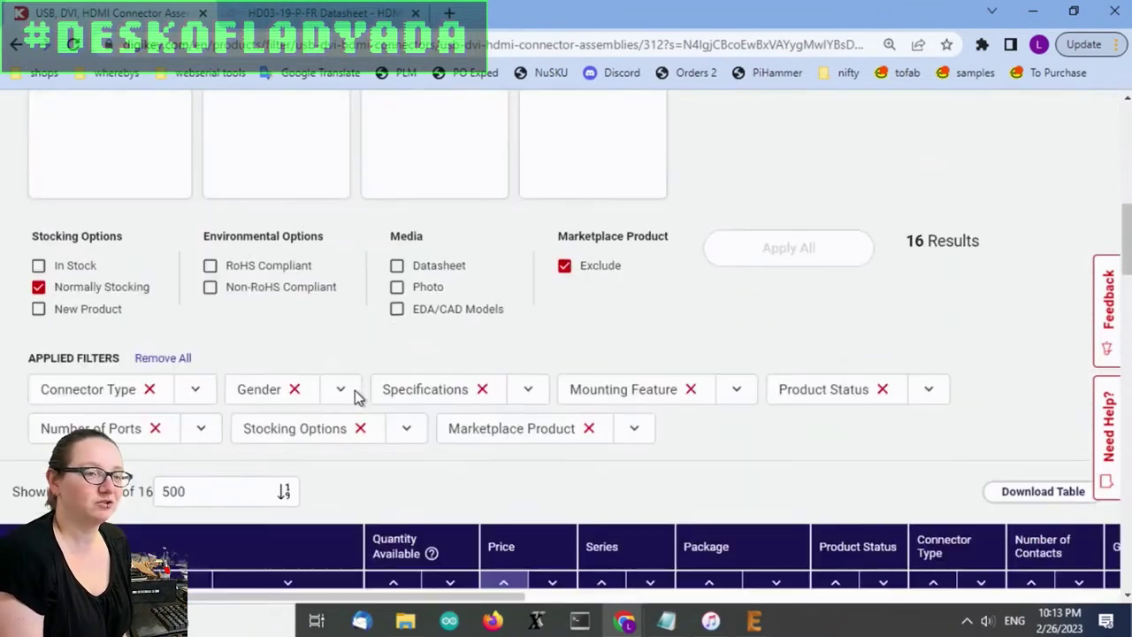
{"action": "scroll", "coordinate": [355, 391], "scroll_direction": "down", "scroll_amount": 3}
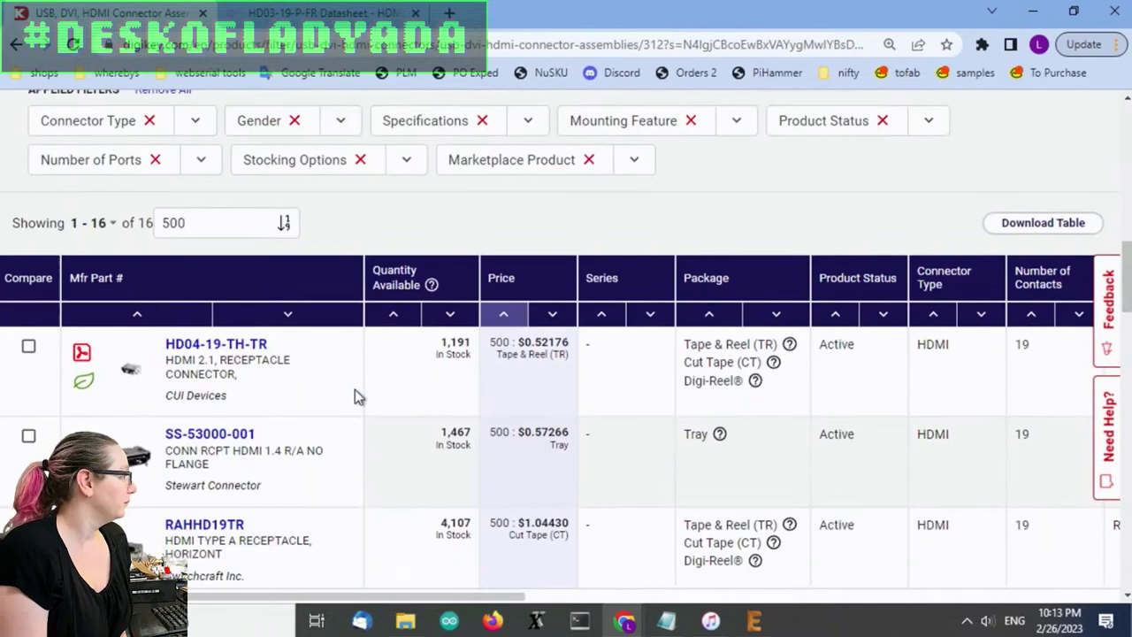
Open the HD04-19-TH-TR product page and view the CUI Devices manufacturer link.
{"action": "left_click", "coordinate": [234, 354]}
{"action": "scroll", "coordinate": [513, 324], "scroll_direction": "down", "scroll_amount": 1}
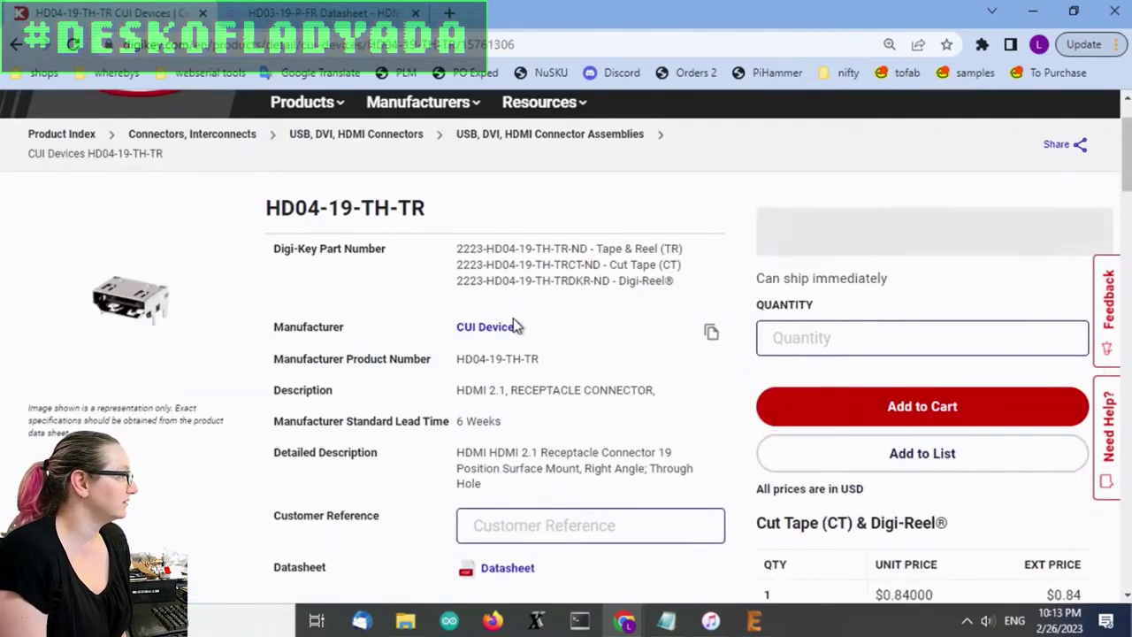
{"action": "scroll", "coordinate": [352, 344], "scroll_direction": "down", "scroll_amount": 1}
{"action": "scroll", "coordinate": [352, 343], "scroll_direction": "up", "scroll_amount": 1}
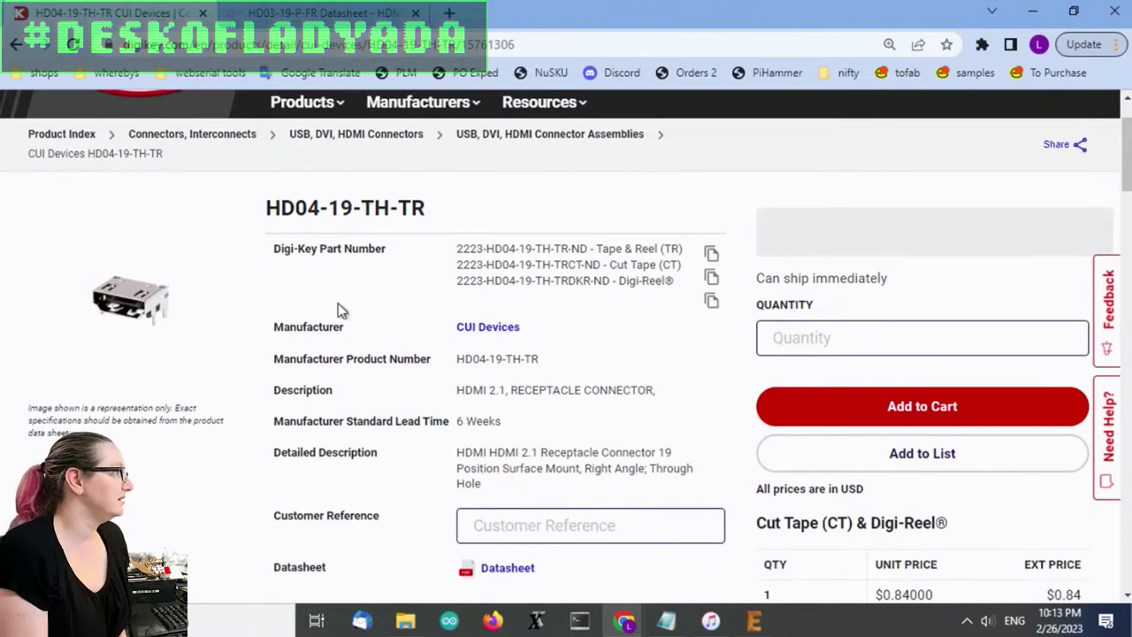
{"action": "left_click", "coordinate": [492, 328]}
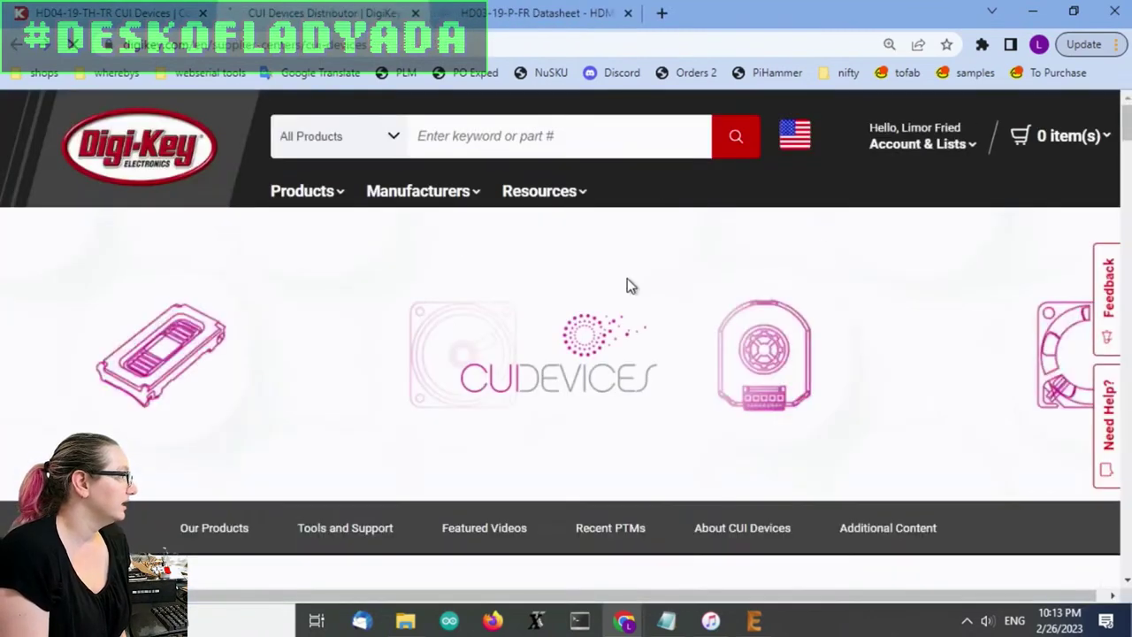
Return to the HD04-19-TH-TR product page and open its PDF datasheet.
{"action": "left_click", "coordinate": [106, 13]}
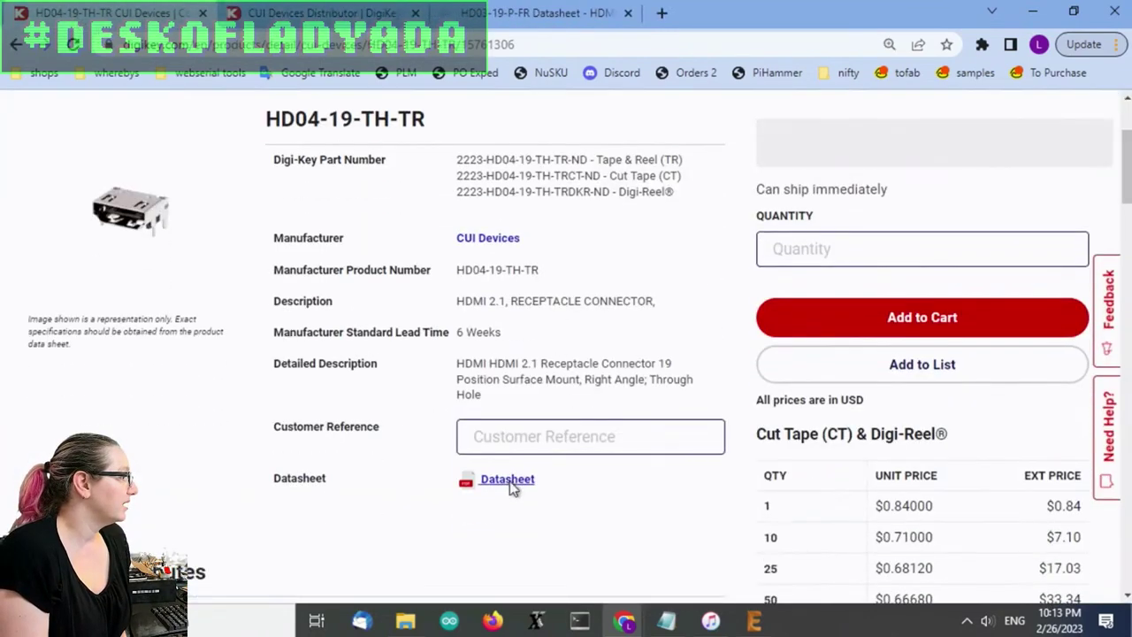
{"action": "left_click", "coordinate": [512, 483]}
{"action": "scroll", "coordinate": [696, 341], "scroll_direction": "down", "scroll_amount": 2}
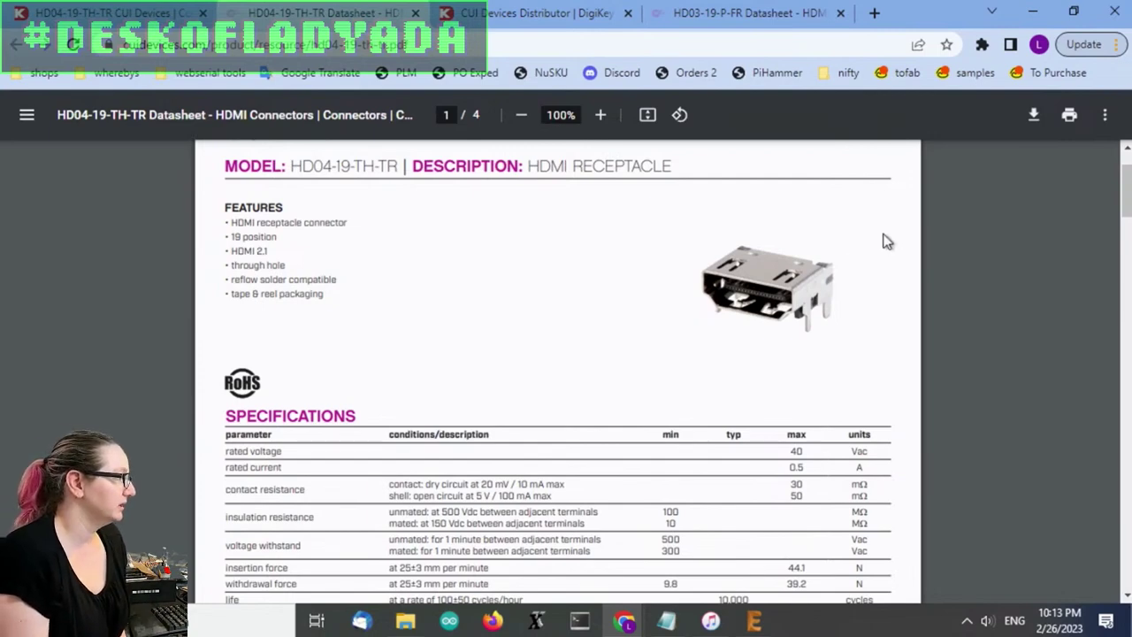
Scroll to datasheet page 2, showing the Recommended PCB Layout and pin connection table.
{"action": "scroll", "coordinate": [887, 242], "scroll_direction": "down", "scroll_amount": 5}
{"action": "scroll", "coordinate": [887, 242], "scroll_direction": "down", "scroll_amount": 5}
{"action": "scroll", "coordinate": [887, 241], "scroll_direction": "down", "scroll_amount": 3}
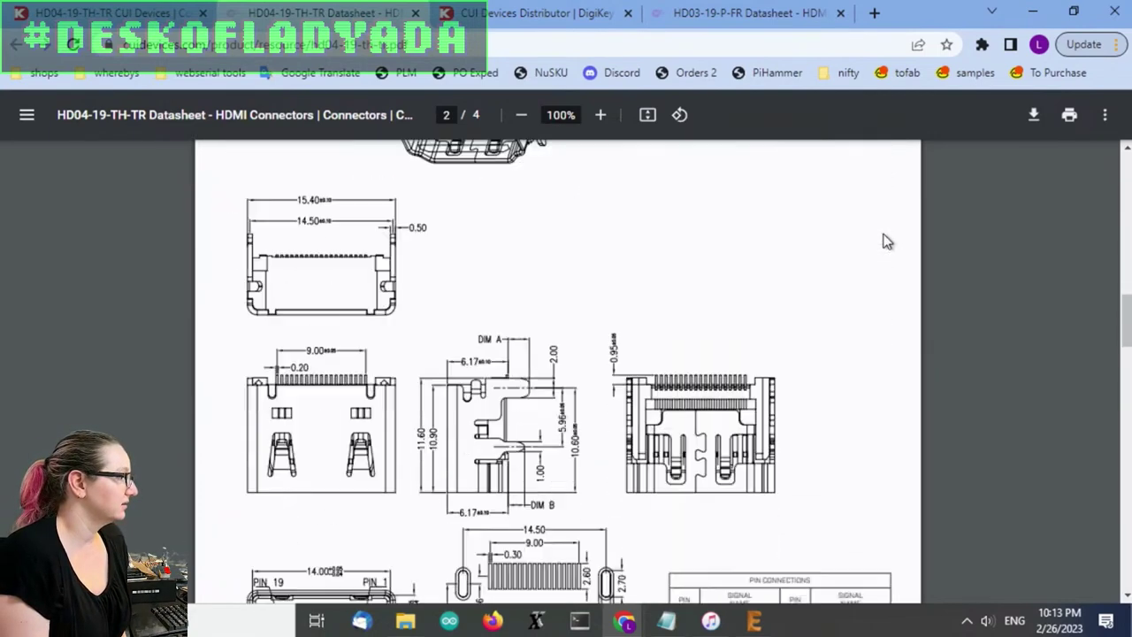
{"action": "scroll", "coordinate": [887, 242], "scroll_direction": "down", "scroll_amount": 3}
{"action": "scroll", "coordinate": [526, 456], "scroll_direction": "up", "scroll_amount": 2}
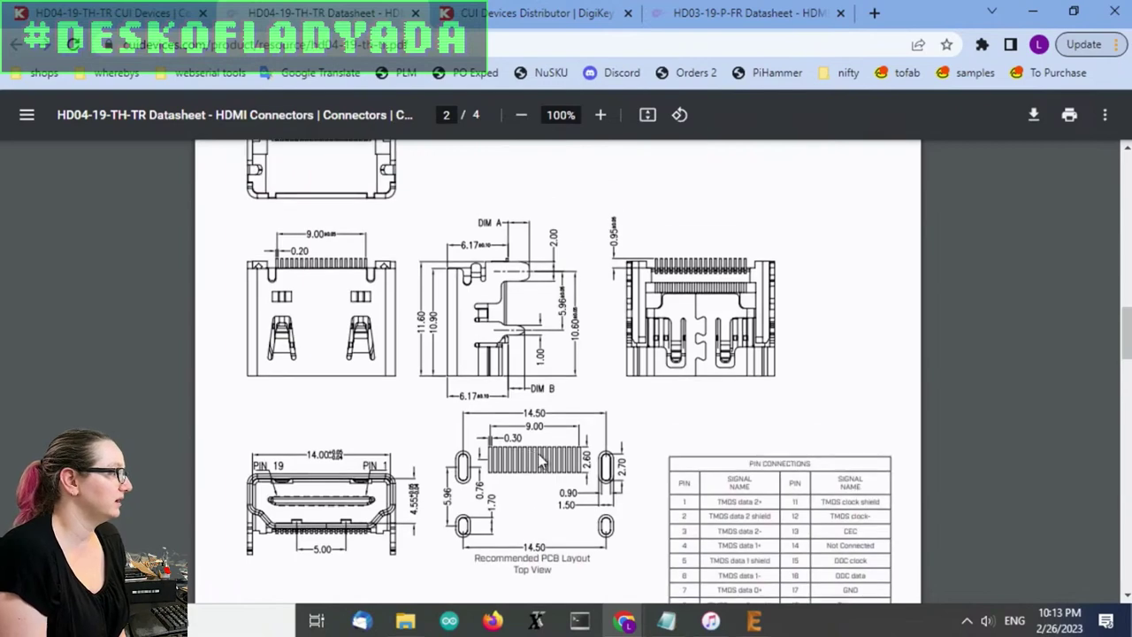
{"action": "scroll", "coordinate": [540, 435], "scroll_direction": "down", "scroll_amount": 1}
{"action": "scroll", "coordinate": [538, 444], "scroll_direction": "up", "scroll_amount": 3}
{"action": "scroll", "coordinate": [537, 448], "scroll_direction": "up", "scroll_amount": 1}
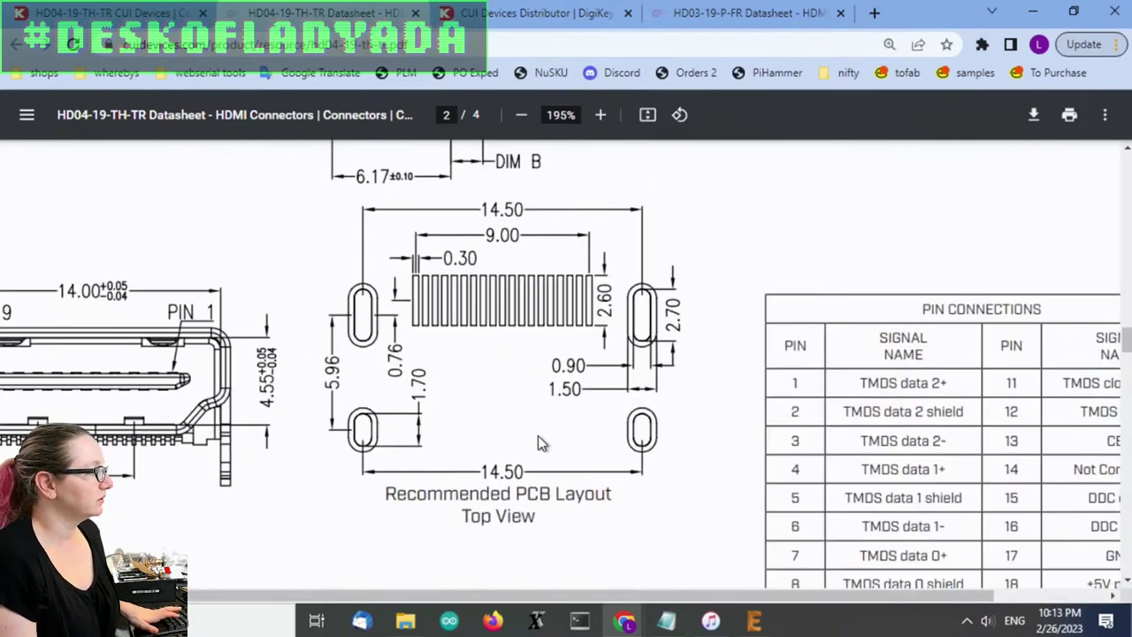